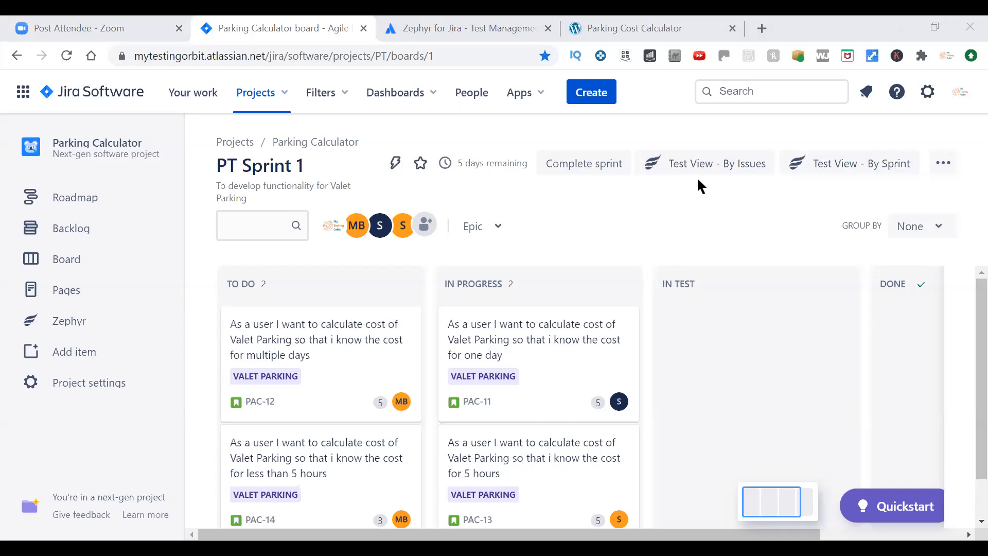
Step: Search the web for "xray in jira" in a new tab and close the results afterwards viewed
left_click(762, 29)
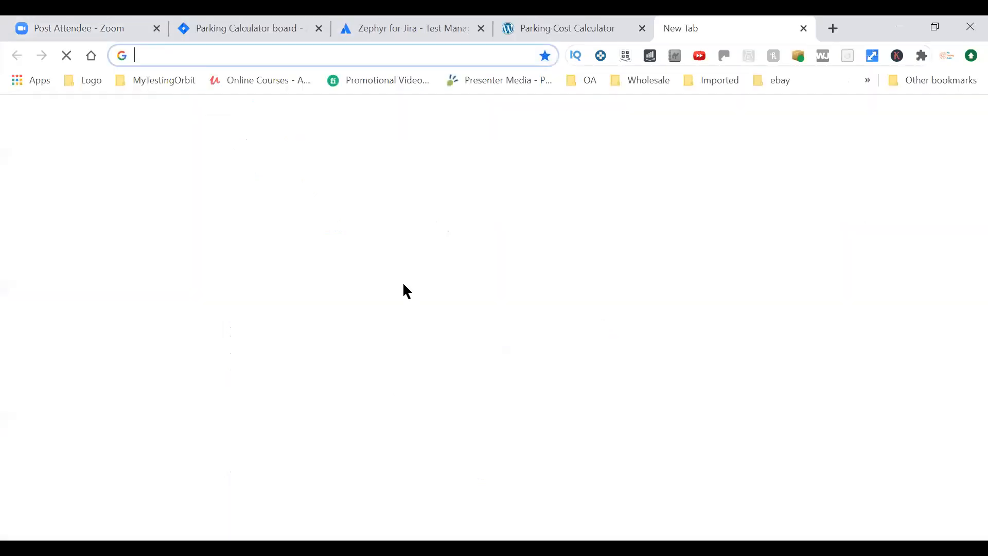
left_click(387, 344)
type("xray in jira")
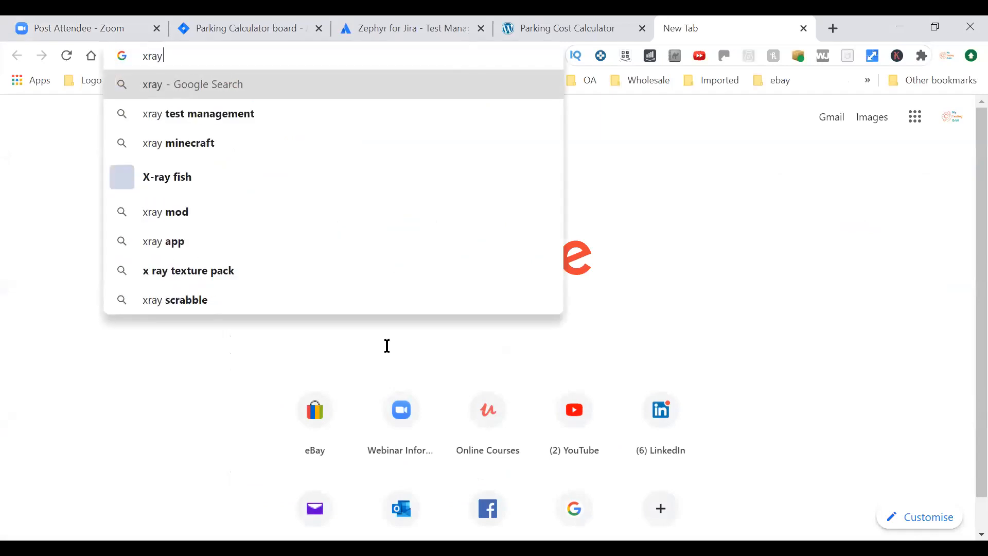
key("Return")
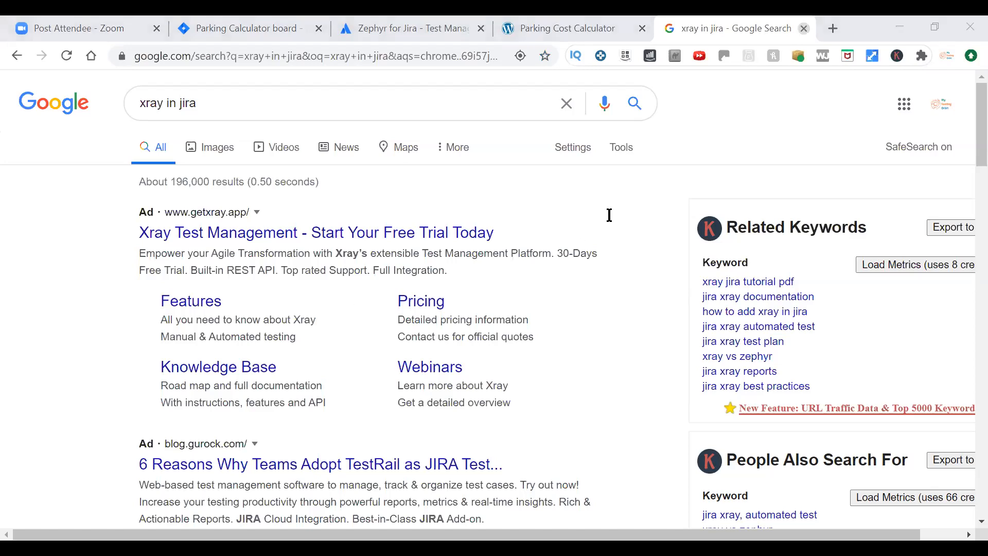
left_click(804, 28)
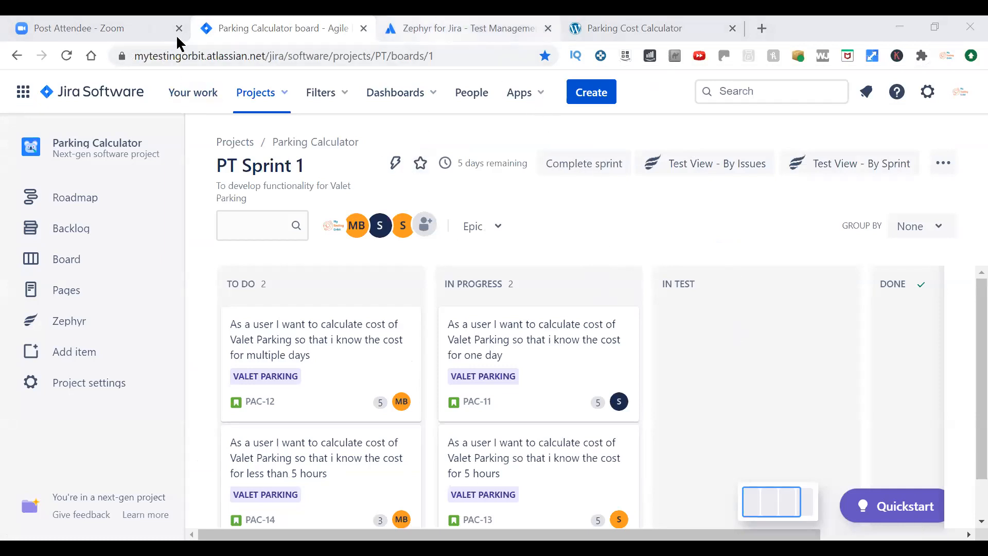
Step: View the Zephyr for Jira marketplace listing and its free-trial hosting types, and return to the Parking Calculator board
key("ctrl+Tab")
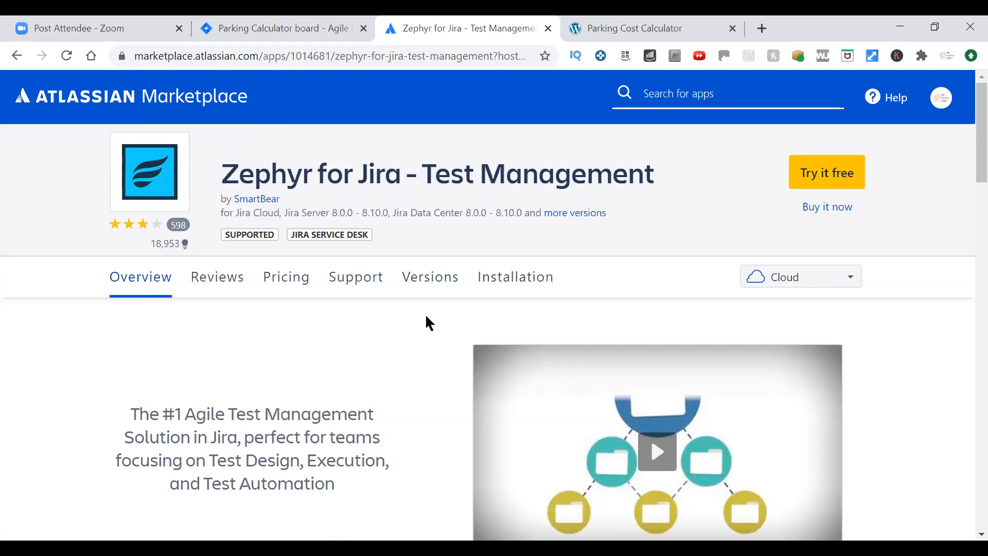
left_click(840, 187)
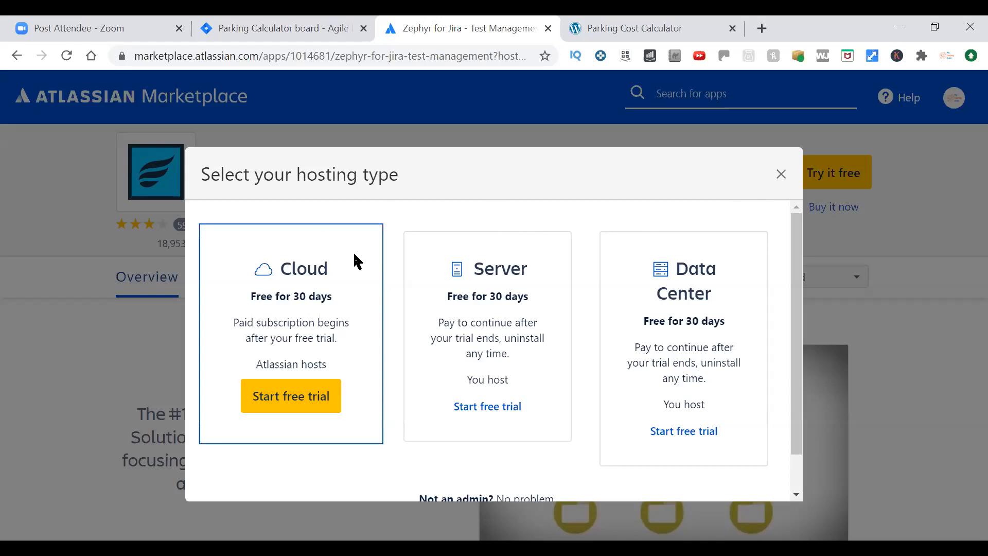
left_click(781, 174)
key("ctrl+Page_Up")
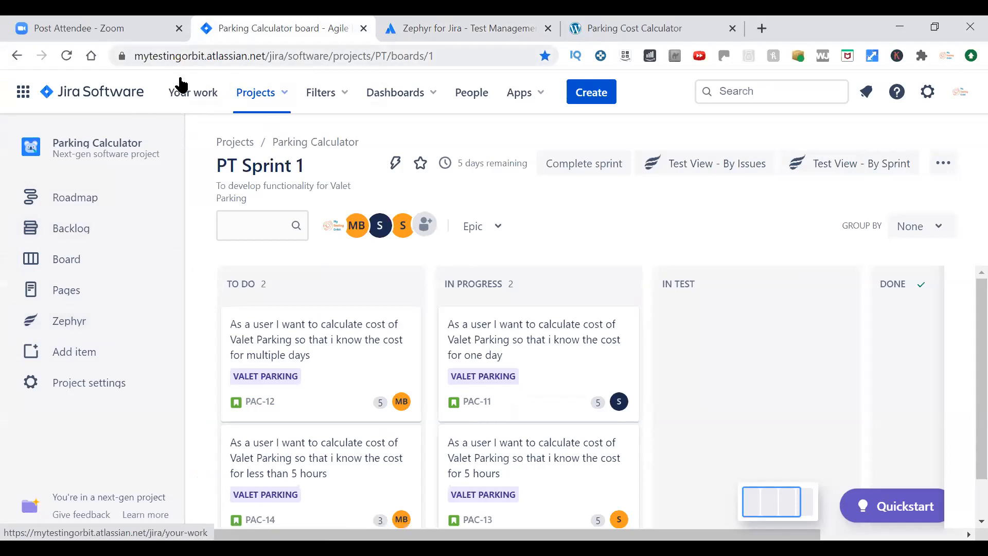
Step: Examine the issue types offered when creating a Parking Calculator issue, and close the form without creating anything
left_click(594, 96)
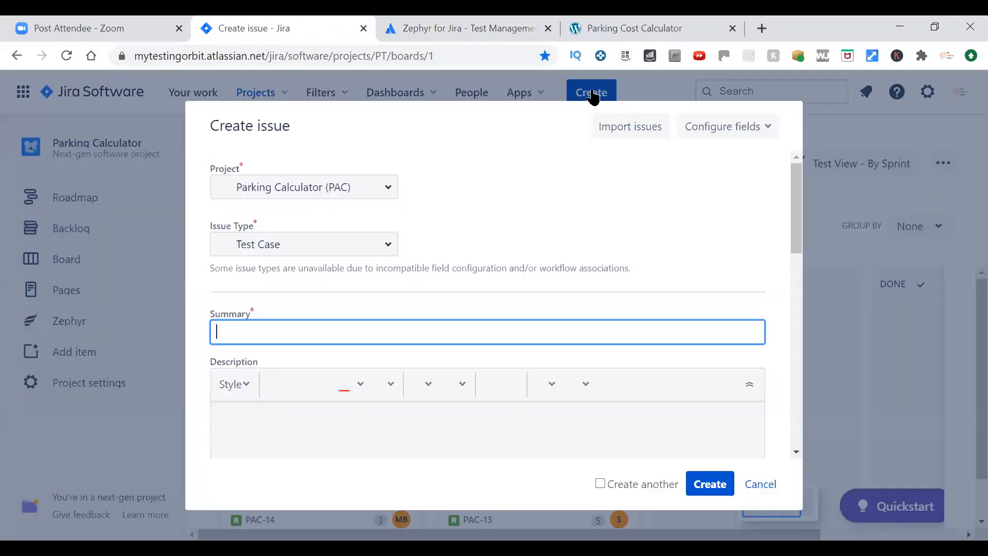
left_click(393, 245)
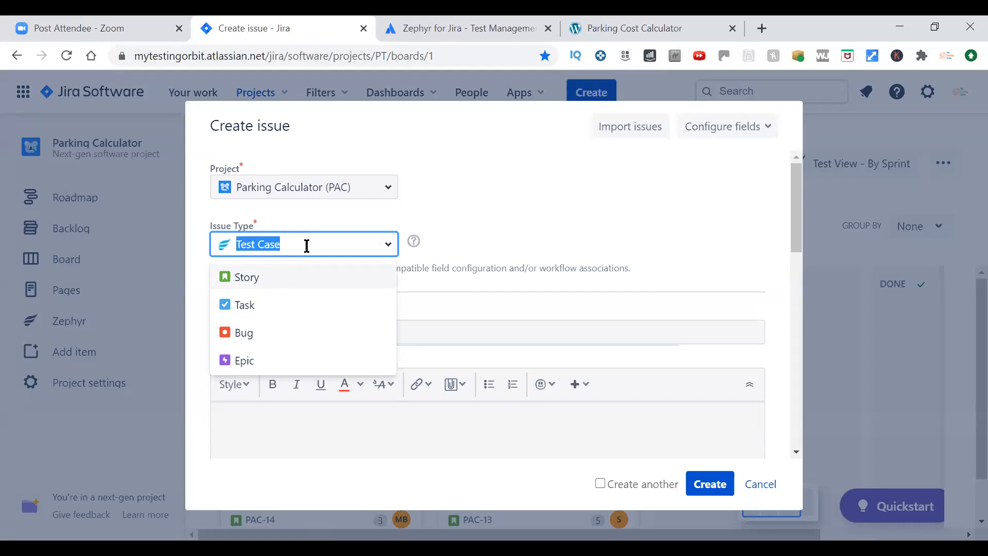
left_click(584, 198)
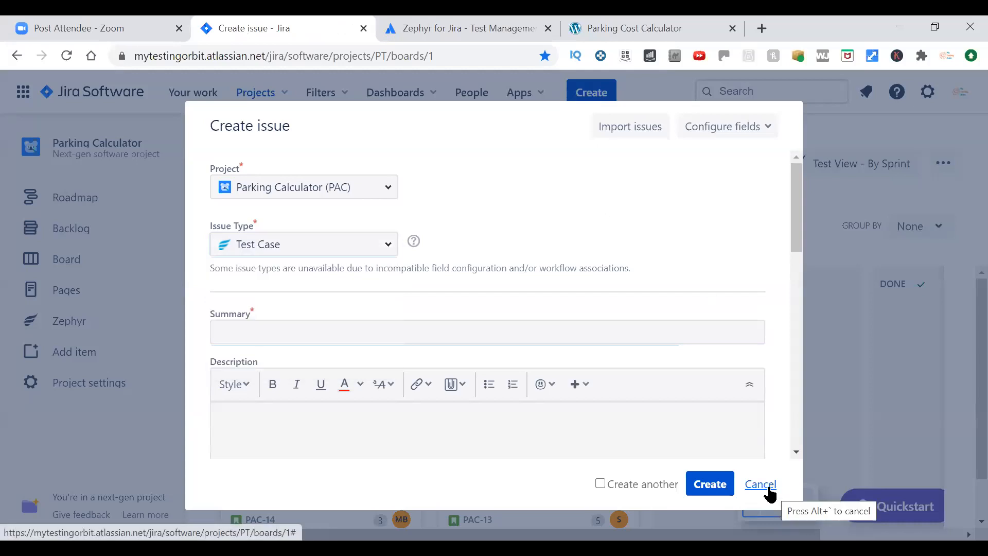
left_click(770, 489)
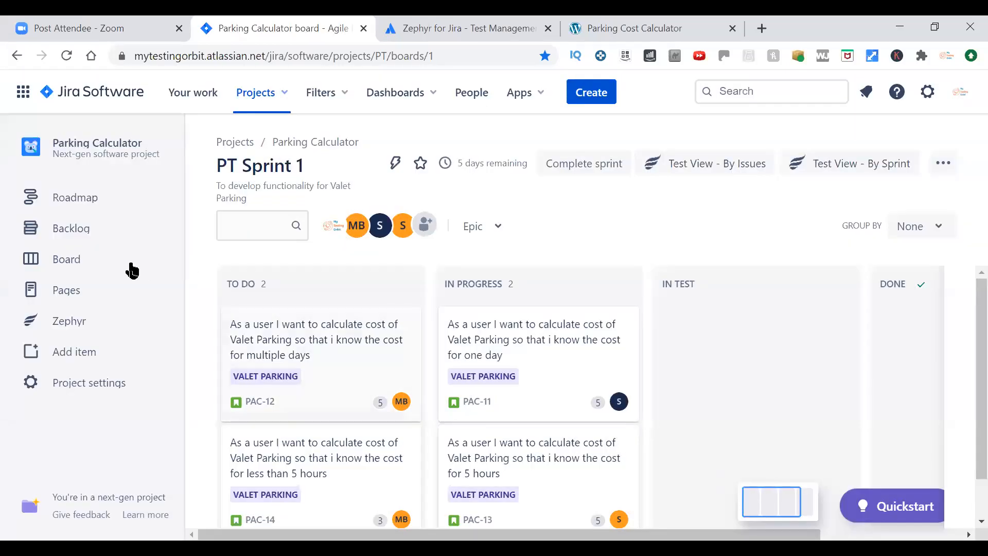
Step: Open the Parking Calculator backlog and show the project board in a separate browser tab
left_click(89, 235)
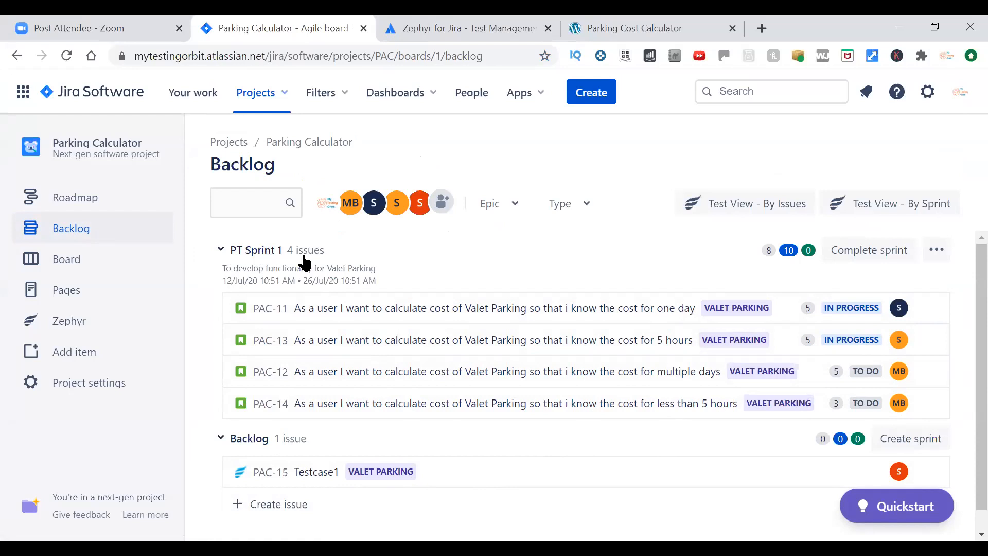
right_click(89, 267)
left_click(121, 273)
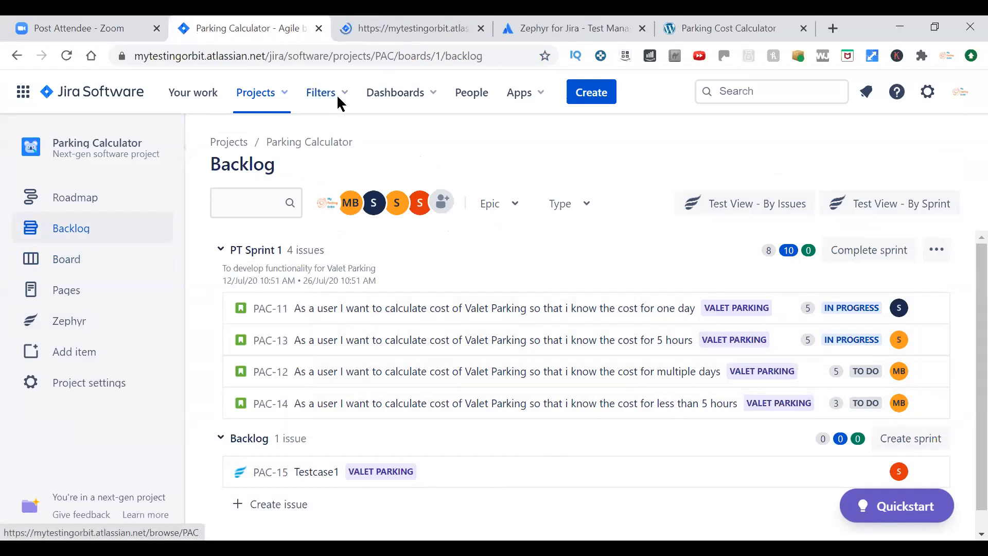
key("ctrl+Tab")
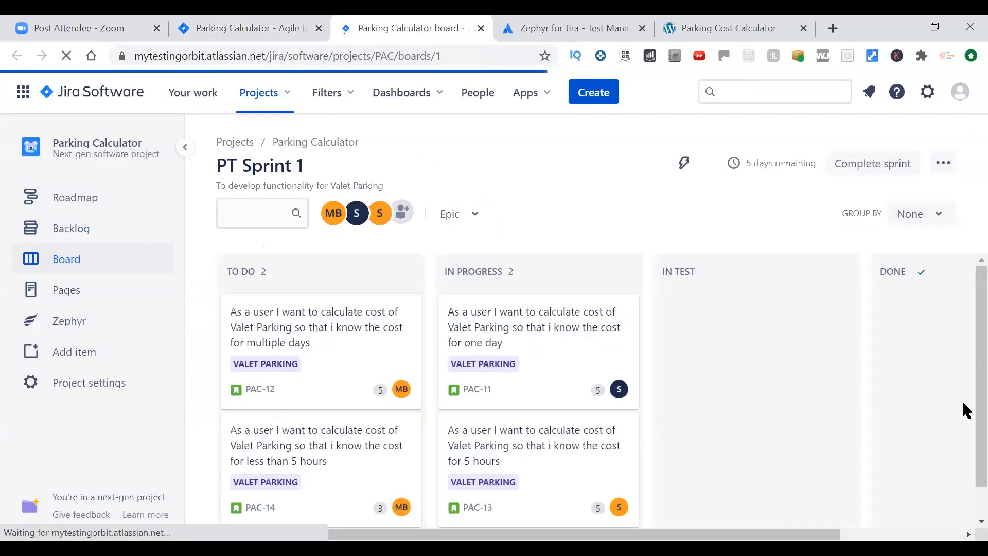
Step: Move story PAC-12 from To Do to In Progress on the board and return to the backlog
scroll(847, 439, "down", 1)
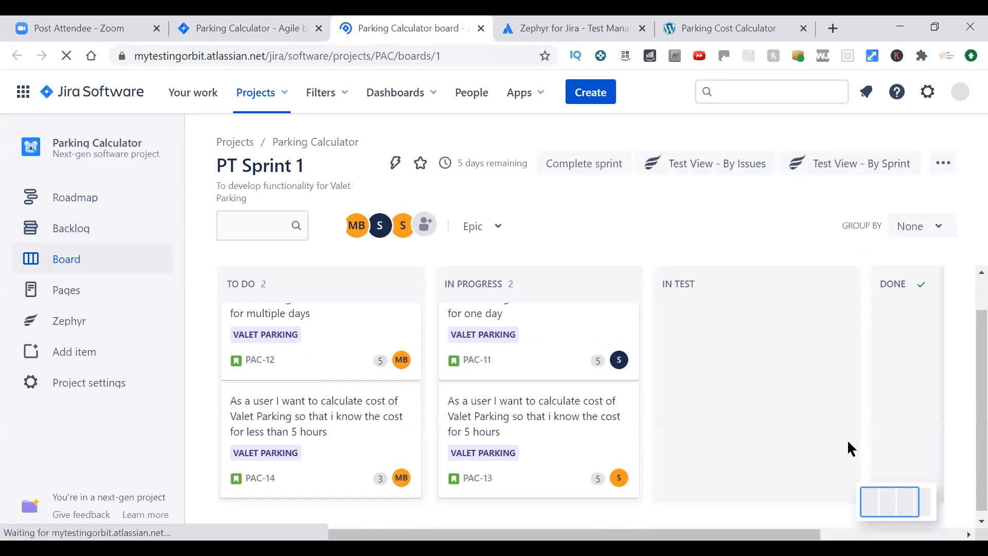
scroll(847, 440, "up", 1)
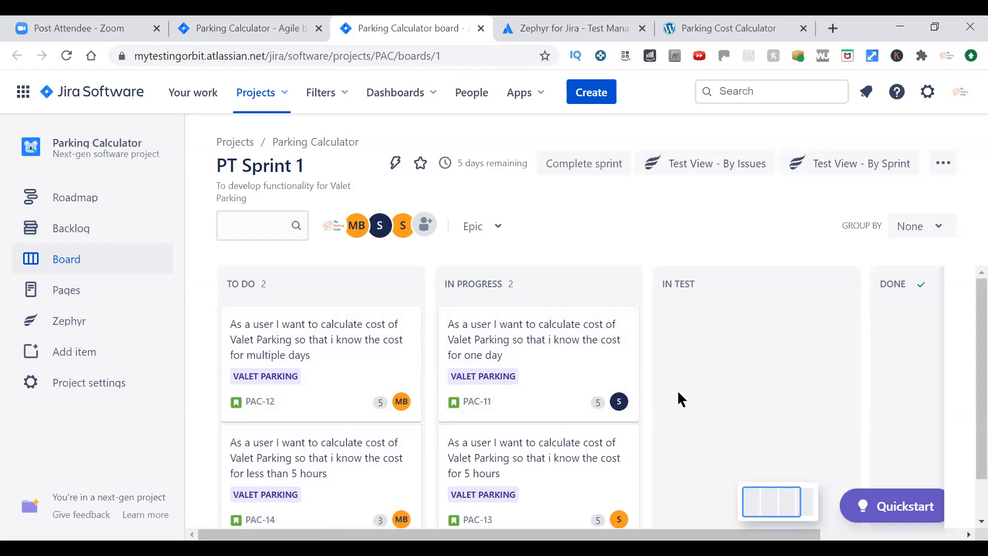
scroll(964, 347, "down", 2)
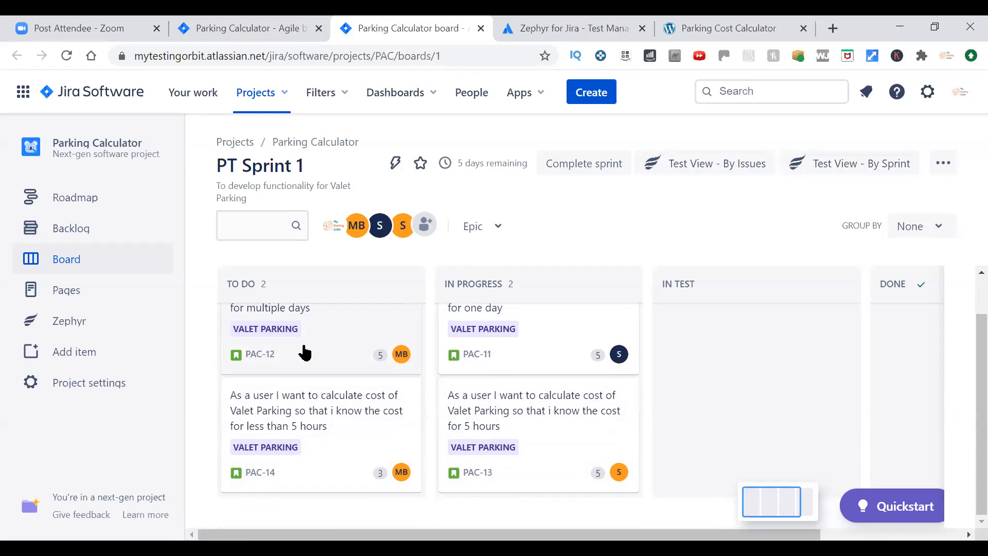
left_click_drag(304, 352, 523, 385)
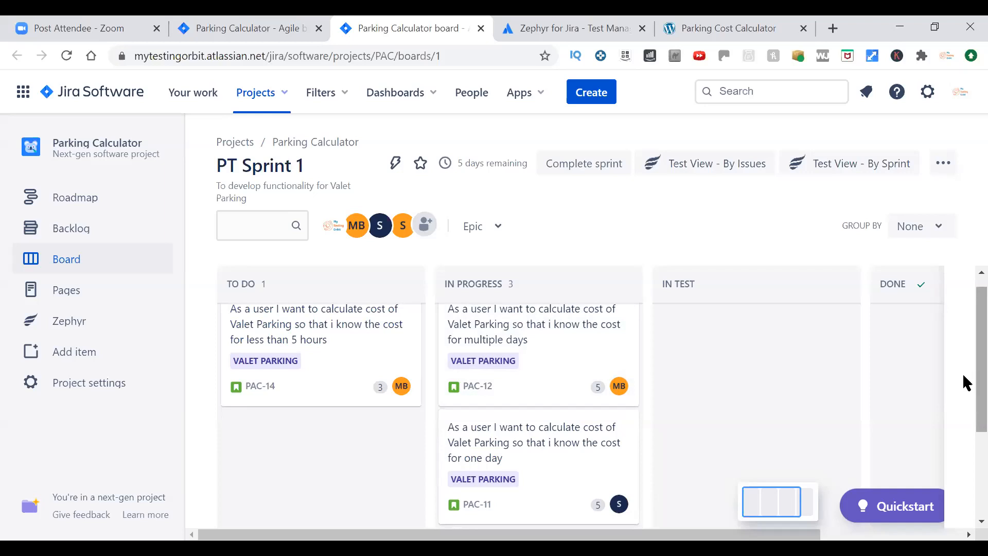
key("ctrl+shift+Tab")
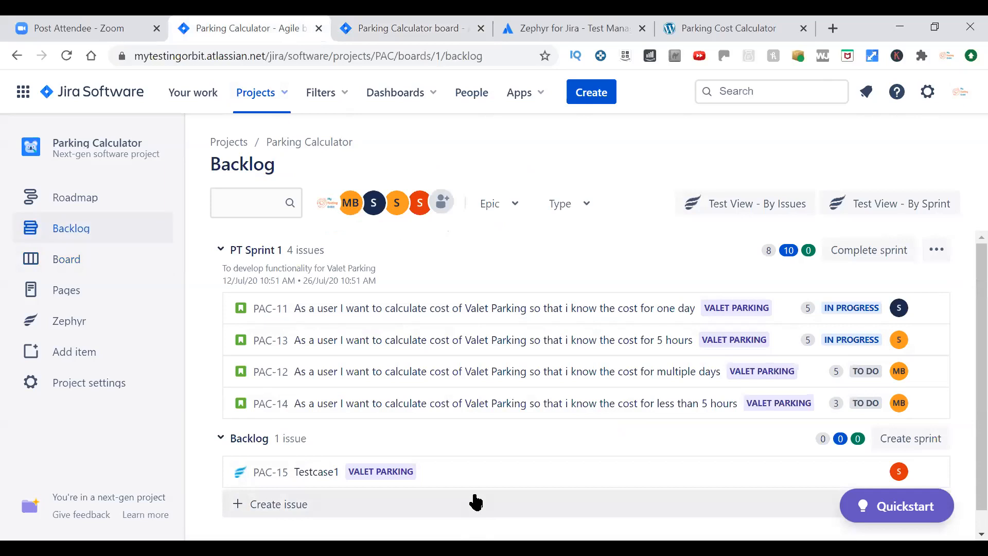
right_click(281, 314)
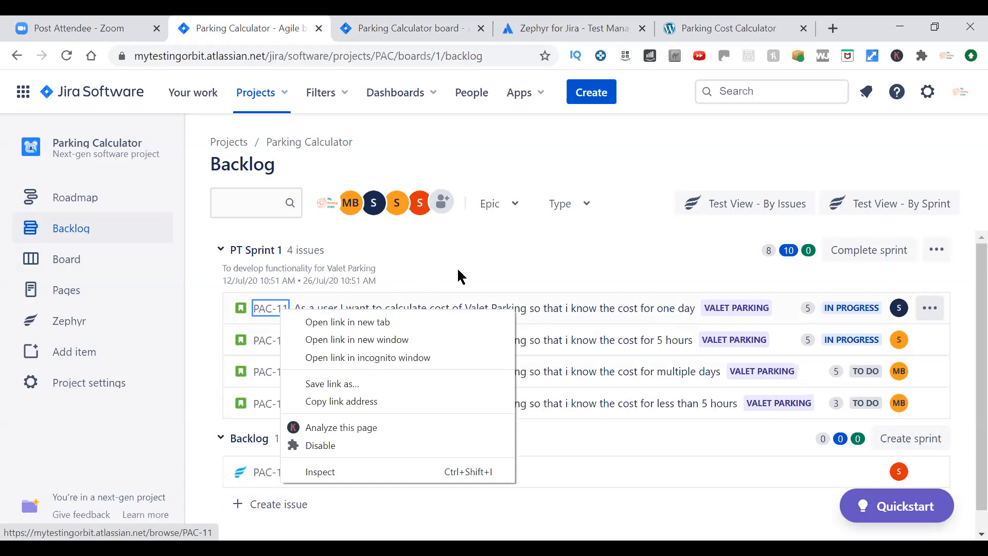
left_click(594, 99)
left_click(594, 99)
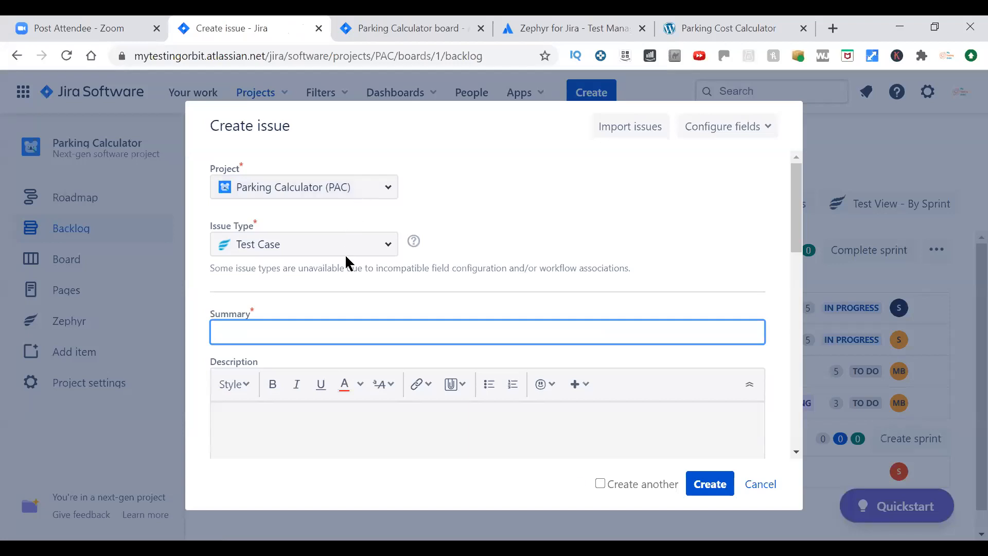
left_click(476, 118)
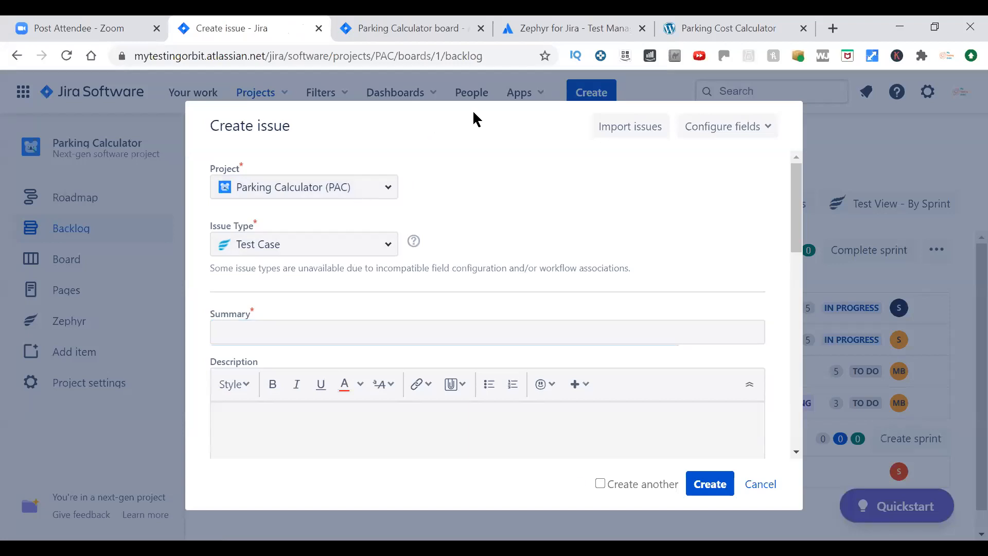
left_click(759, 484)
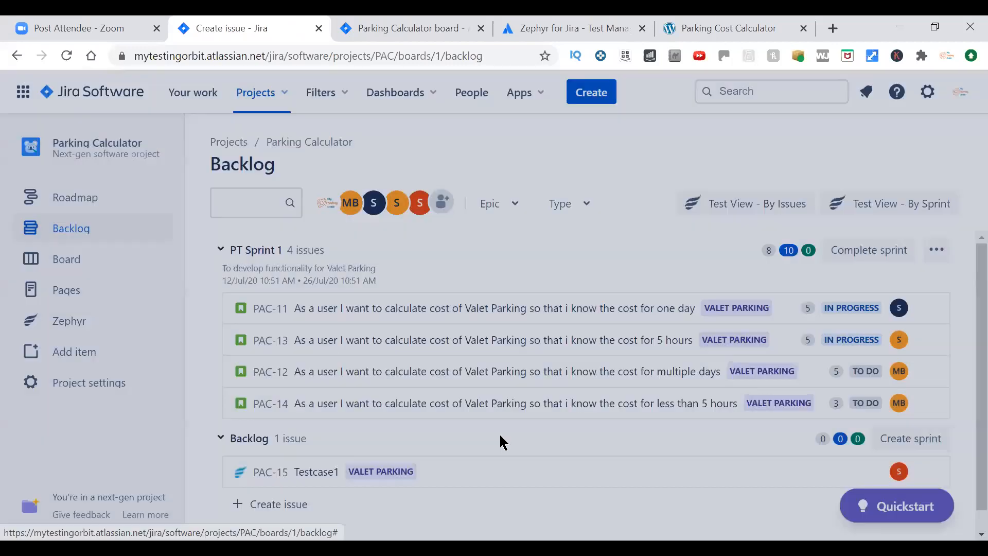
Step: Open story PAC-11 from the backlog in a separate browser tab and display it
right_click(261, 311)
left_click(271, 317)
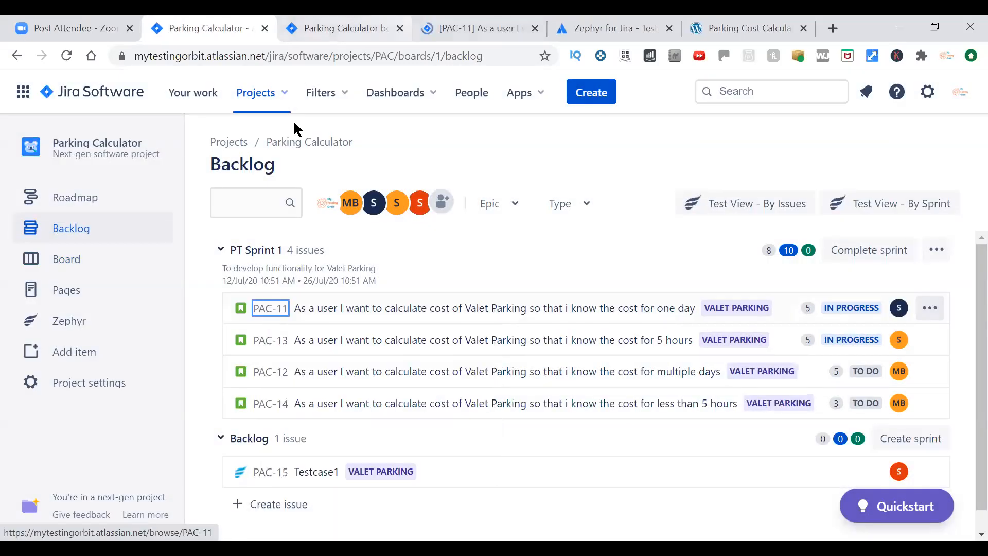
key("ctrl+4")
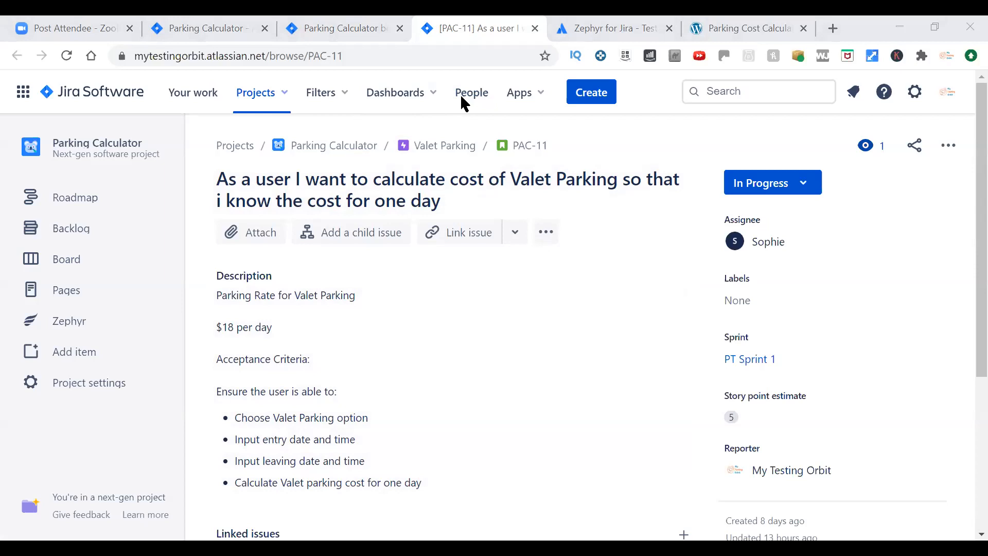
key("ctrl+shift+Tab")
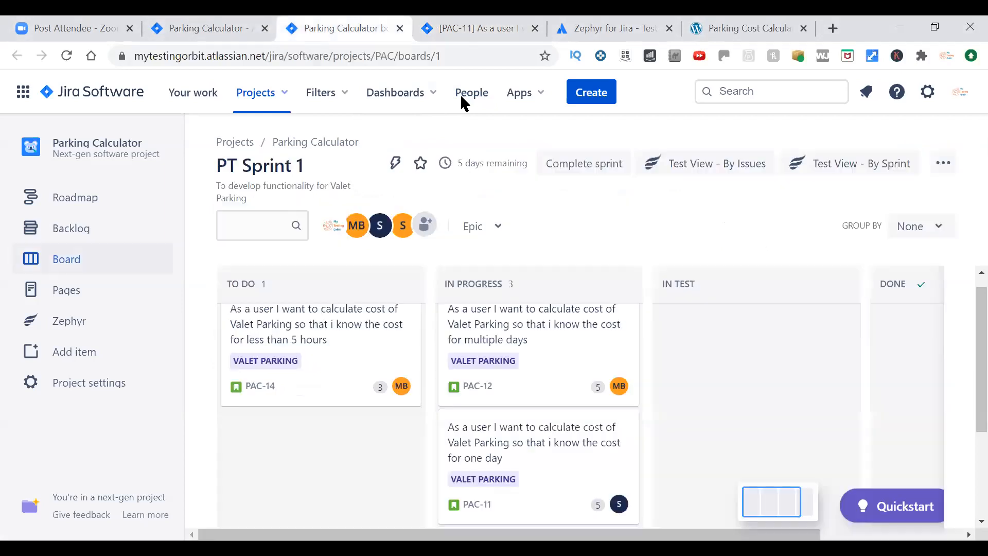
key("ctrl+shift+Tab")
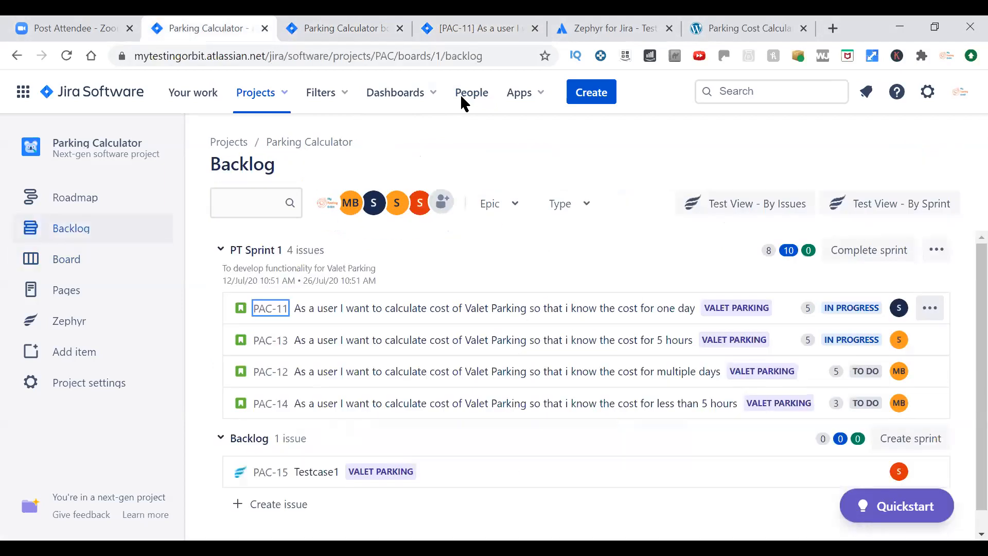
key("ctrl+Tab")
key("ctrl+Tab")
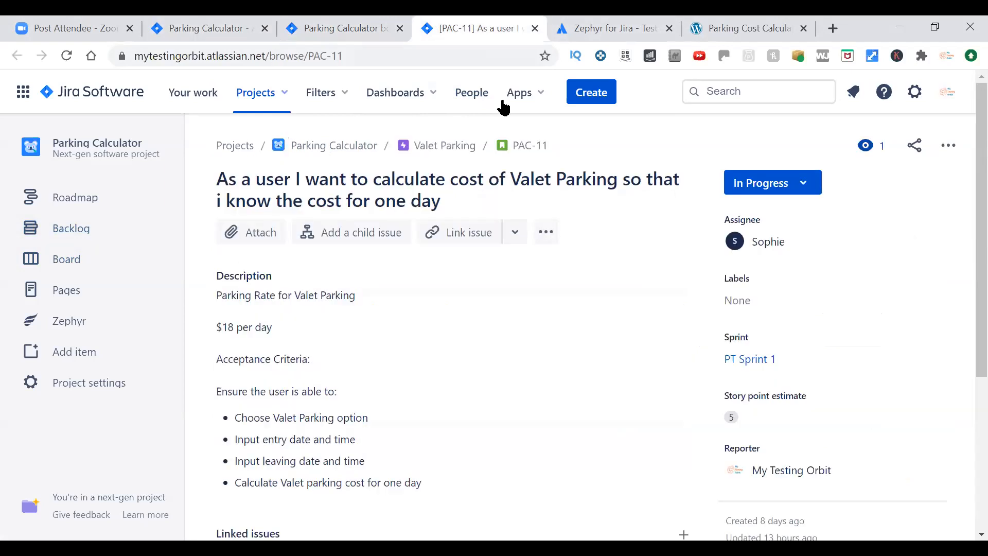
right_click(587, 94)
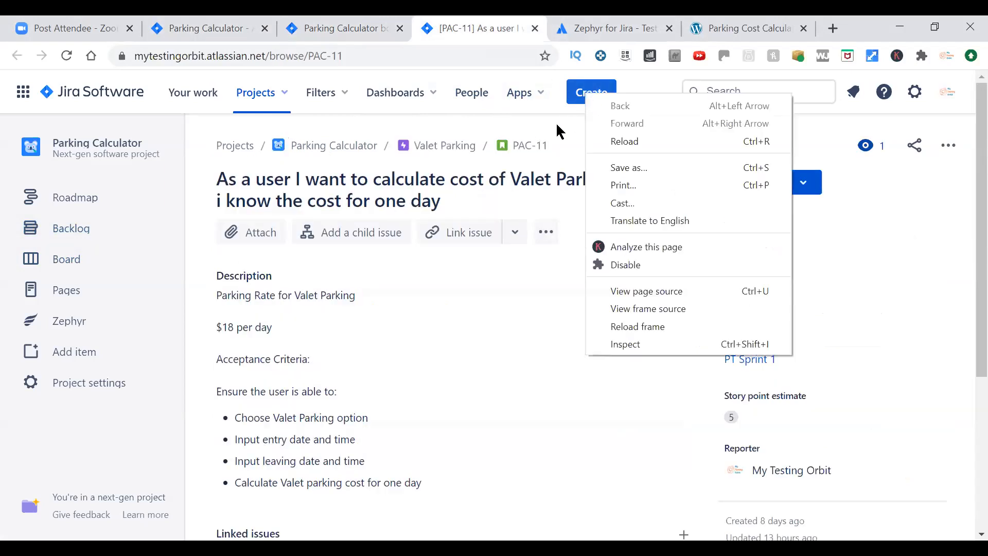
key("Escape")
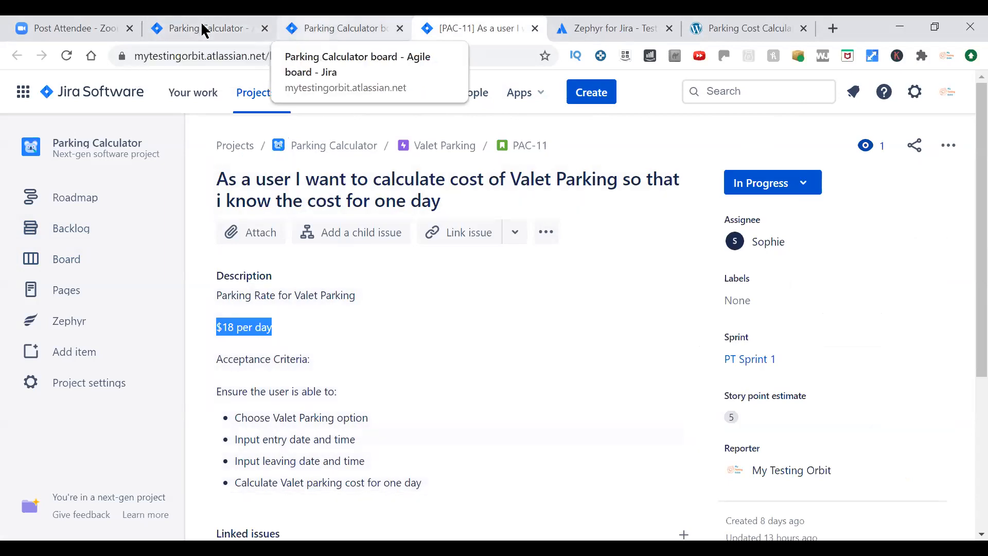
Step: Start a Test Case issue from the board with the summary "Valet Parking - User should be able to calculate parking cost for one day"
left_click(330, 29)
left_click(597, 96)
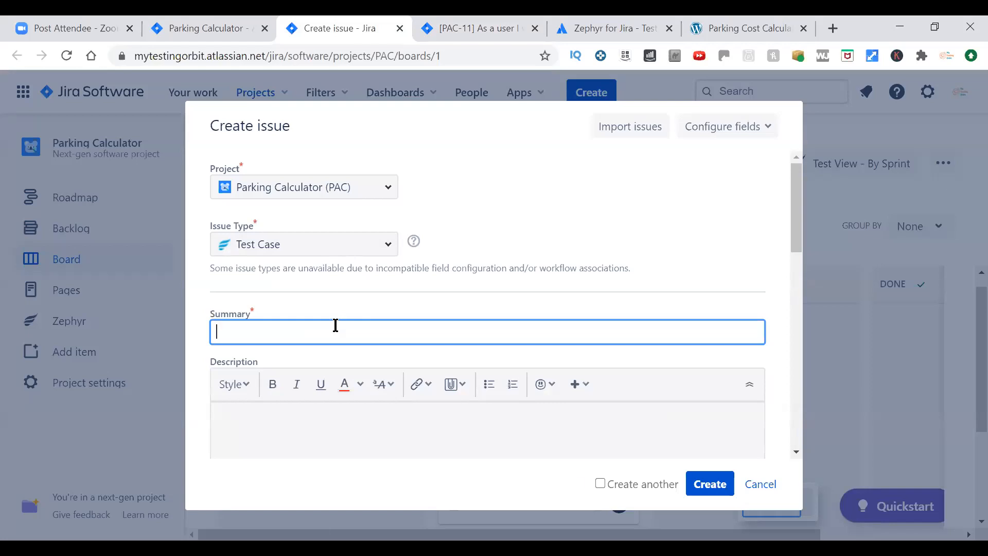
type("Valet")
type(" Parking")
type("Ca")
key("BackSpace")
key("BackSpace")
type("User should be able ")
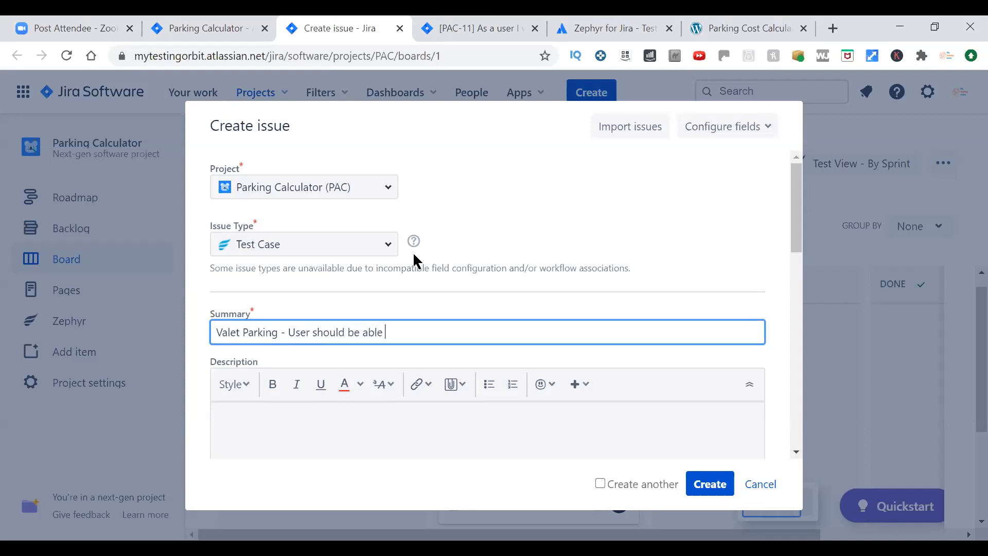
type("to calculate parking cose")
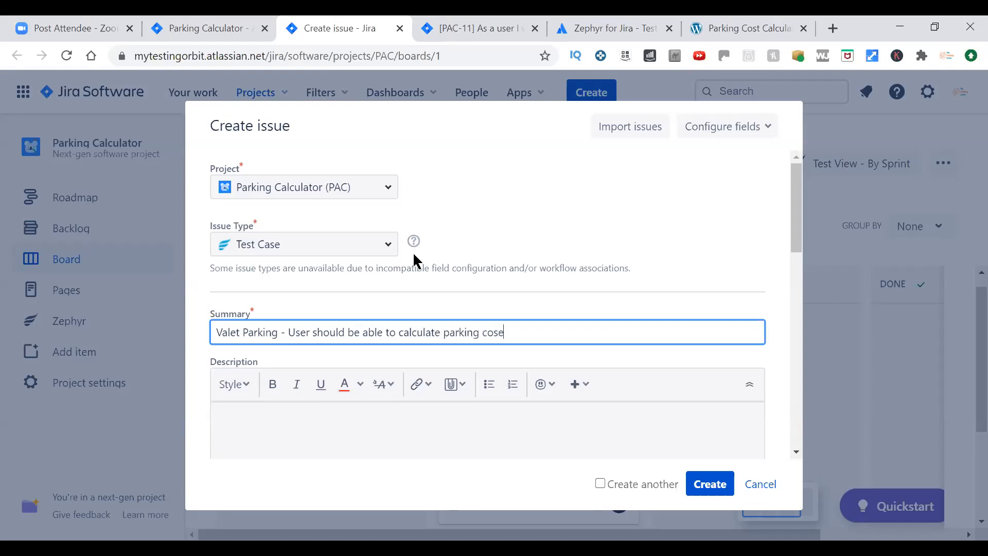
key("BackSpace")
type("t for one day")
Step: Enter the test case description "User should be able to calculate parking cost for one day when the cost is $18 per day."
left_click_drag(796, 218, 796, 264)
left_click(671, 332)
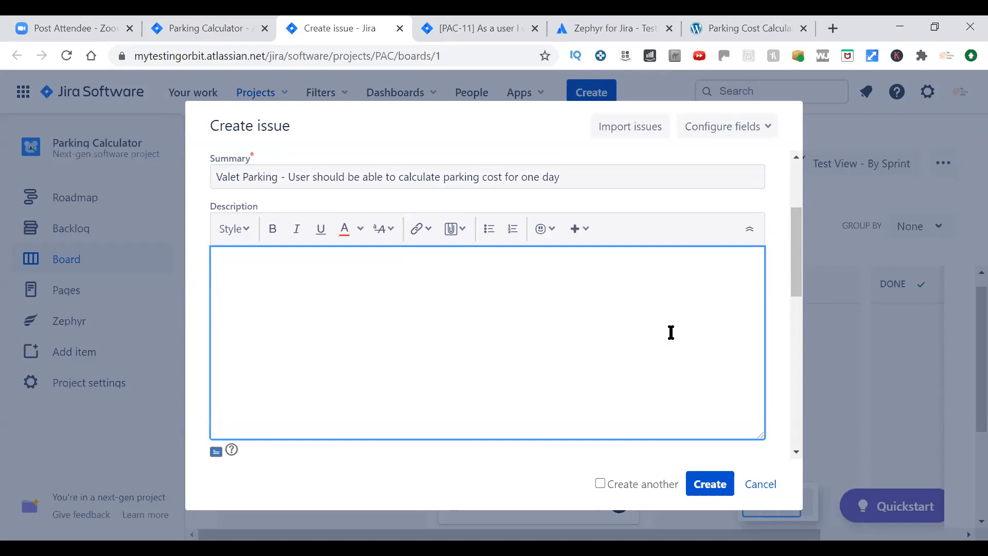
type("Us")
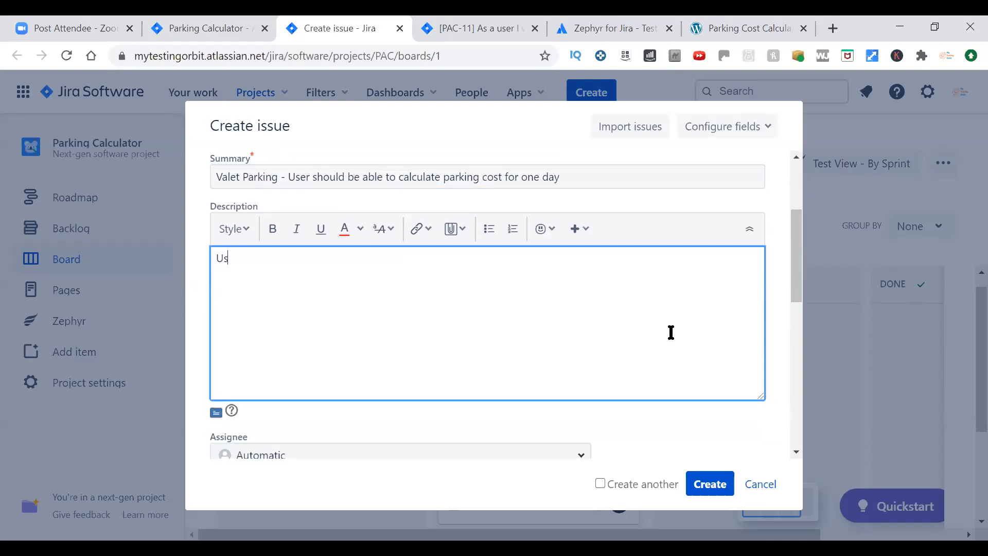
type("er should be able to calculare")
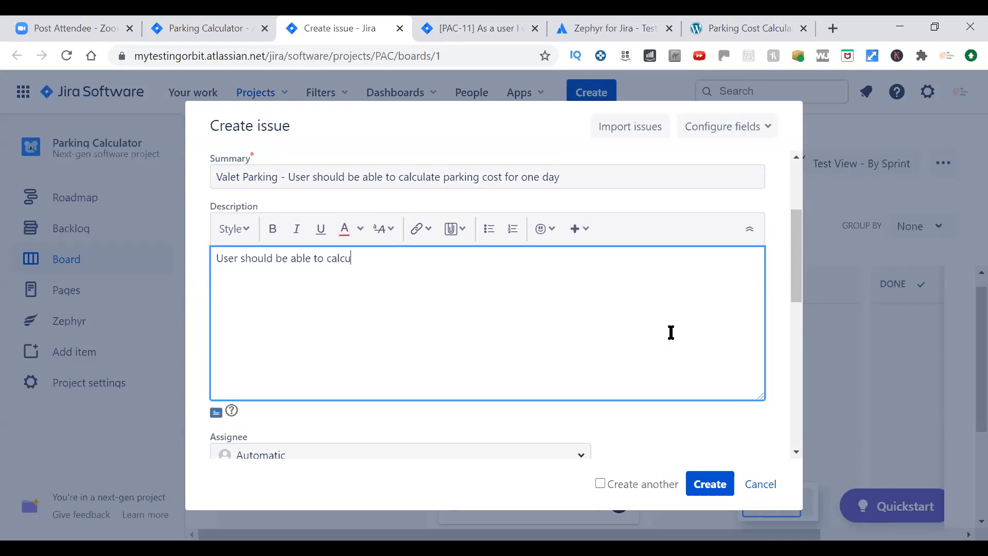
key("BackSpace")
key("BackSpace")
type("te parking cost for one day")
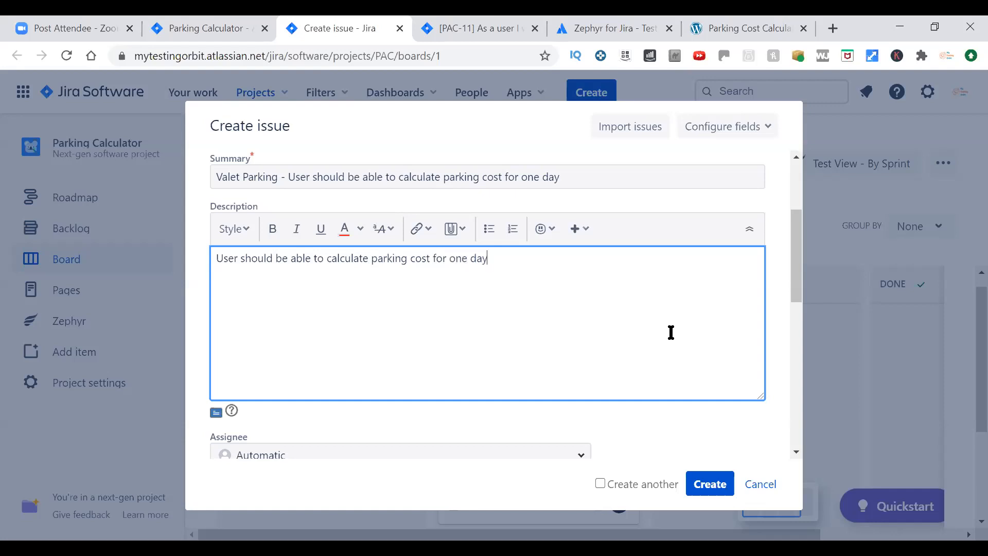
type(" when the")
type(" cosr")
type("t is ")
type("$18")
type(" per day")
type(".")
left_click_drag(798, 291, 804, 244)
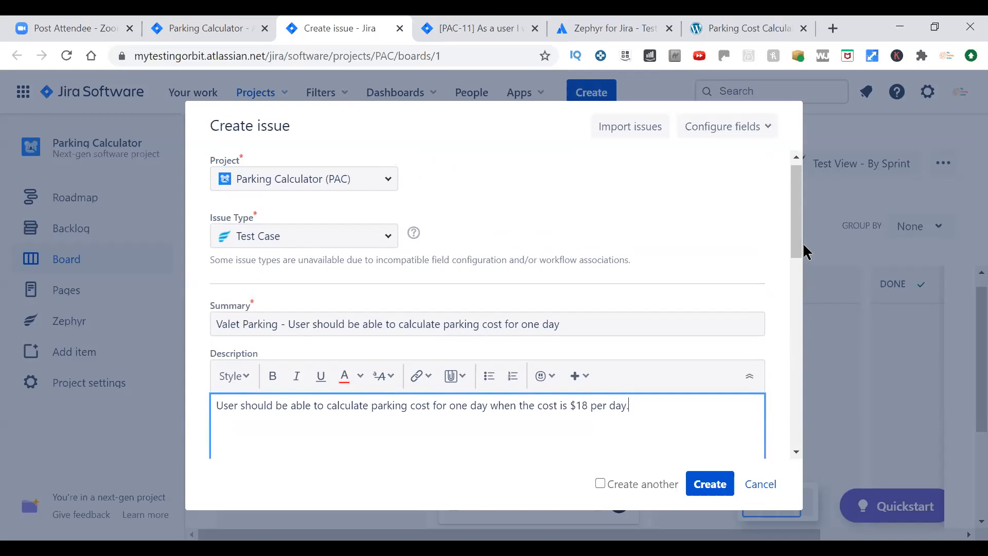
left_click_drag(803, 245, 796, 284)
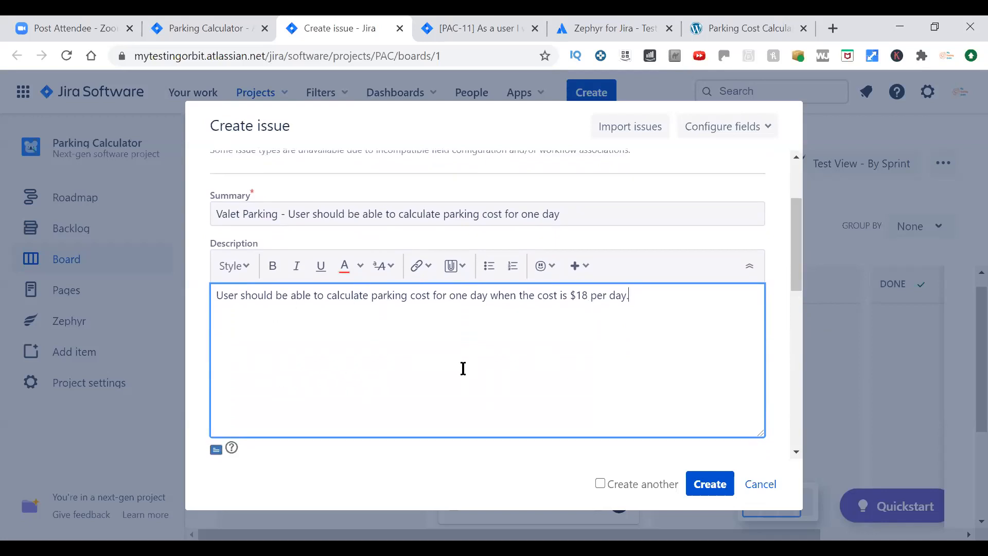
Step: Add the line "Environment - Test" below the first sentence of the test case description
key("Return")
type("Test Environmen")
key("BackSpace")
key("BackSpace")
key("BackSpace")
key("BackSpace")
key("BackSpace")
key("BackSpace")
key("BackSpace")
key("BackSpace")
key("BackSpace")
key("BackSpace")
key("BackSpace")
key("BackSpace")
key("BackSpace")
key("BackSpace")
key("BackSpace")
type("Environment - Test")
Step: Search for the tester by first name and set that person as the test case's assignee
left_click_drag(799, 276, 780, 345)
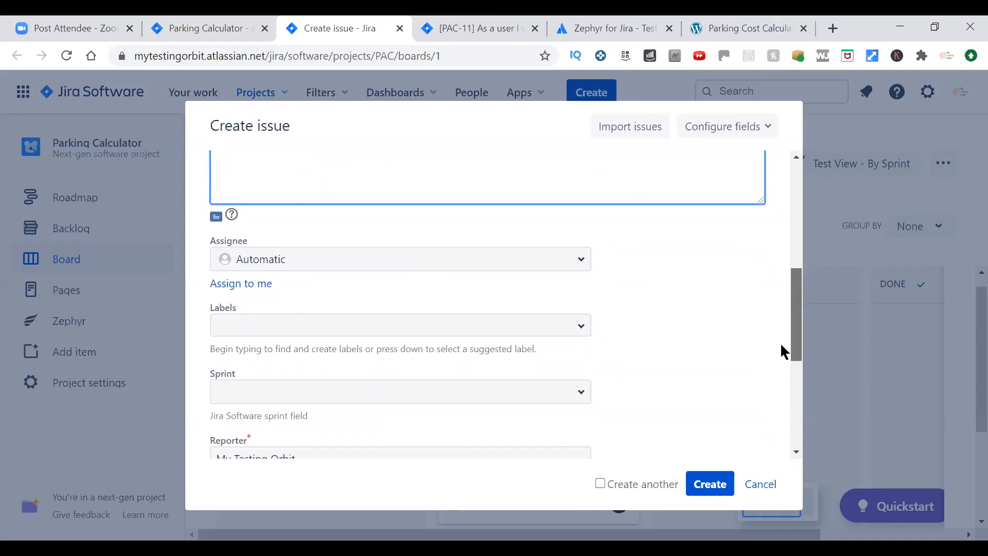
left_click(337, 267)
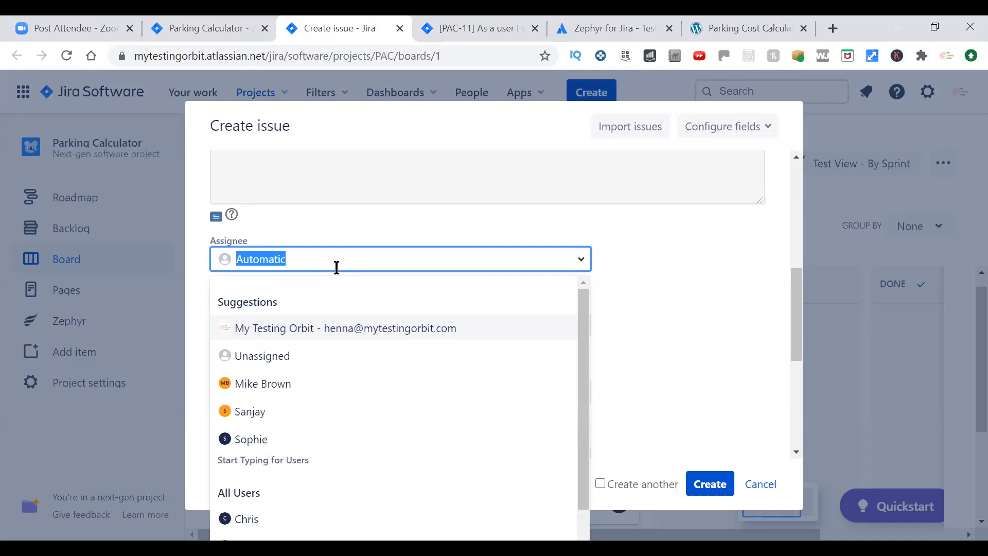
type("saba")
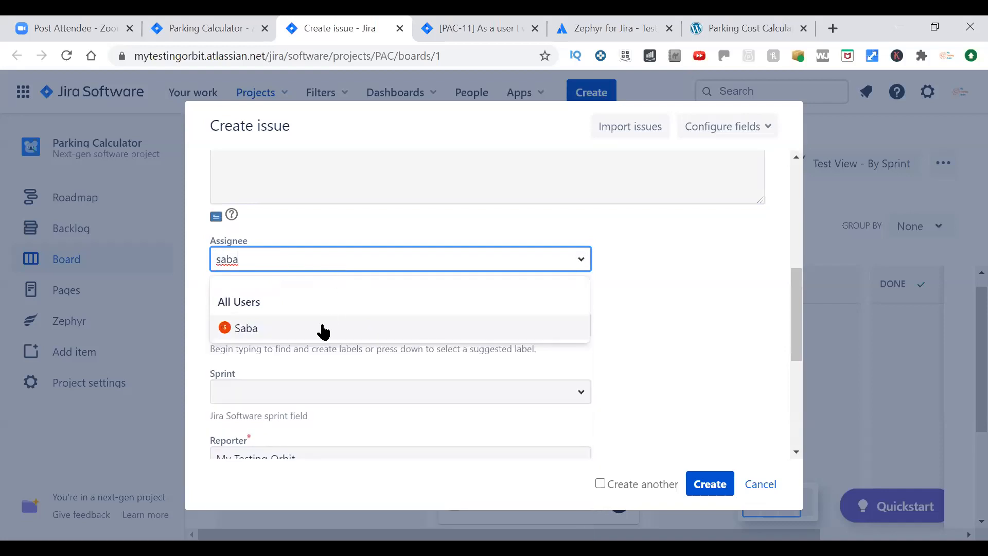
left_click(323, 329)
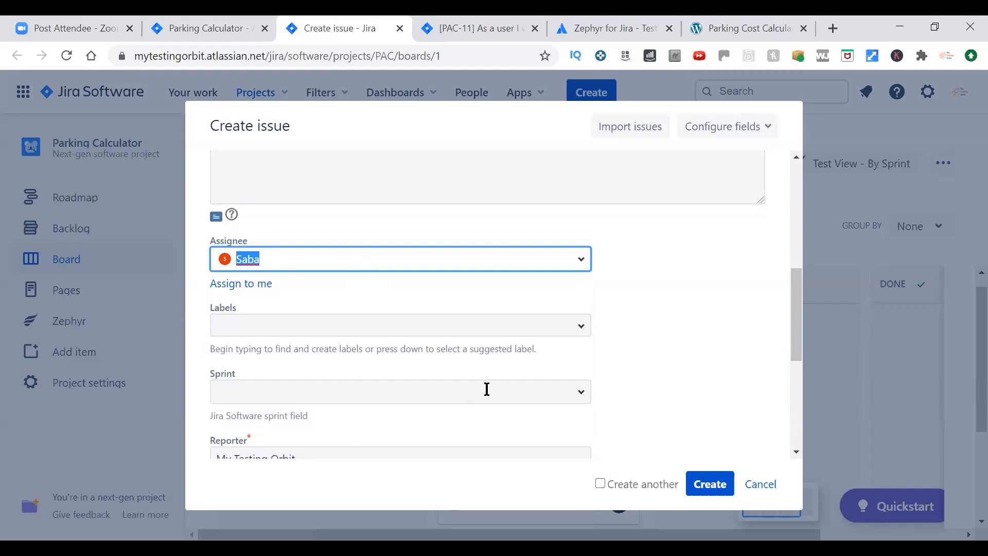
Step: Link the test case to story PAC-11 with the "relates to" relationship and create the issue
scroll(797, 334, "down", 1)
scroll(798, 395, "down", 5)
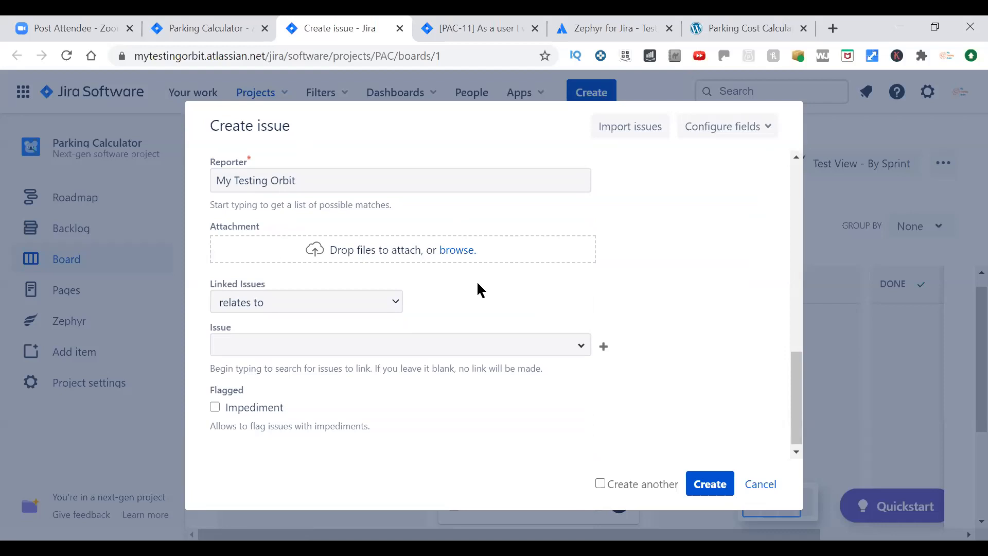
scroll(483, 286, "down", 1)
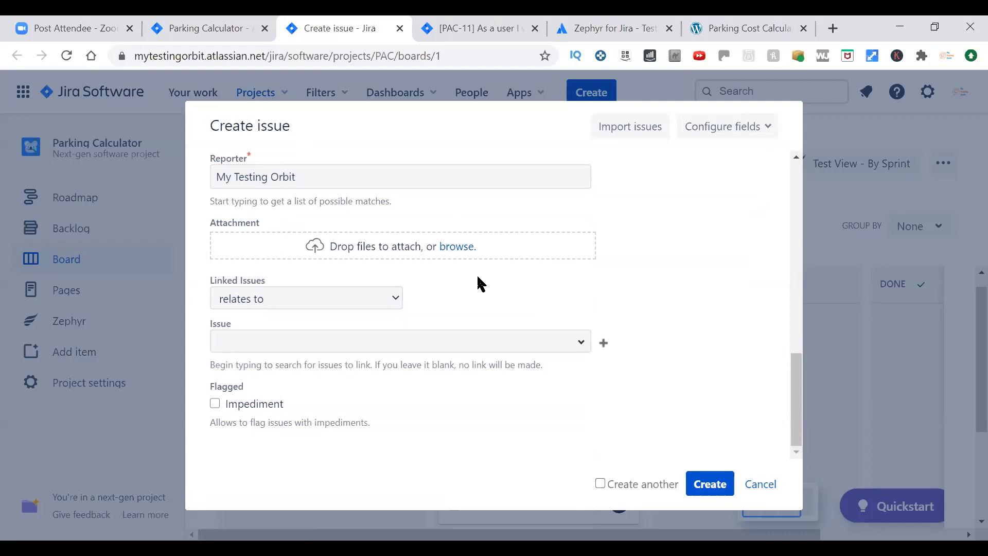
left_click(338, 309)
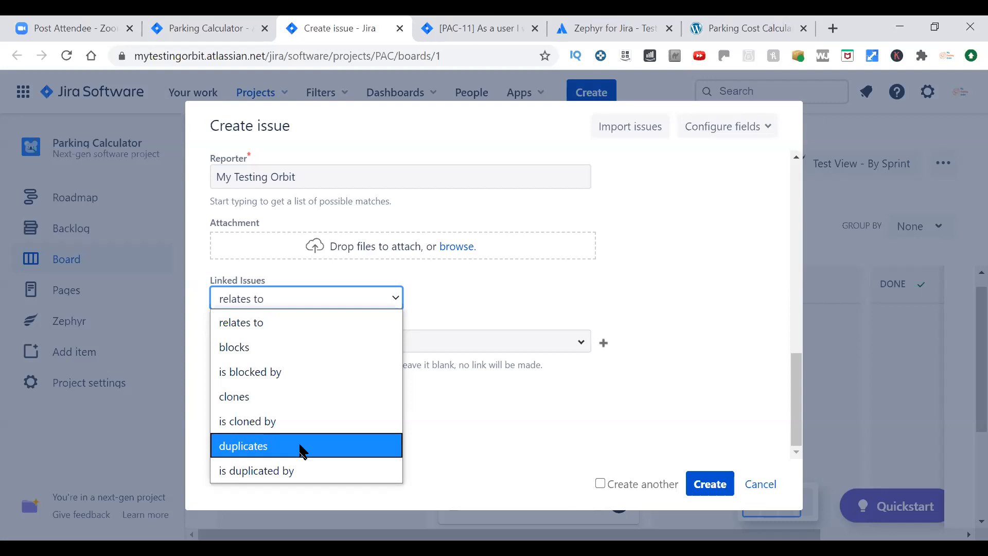
left_click(297, 328)
left_click(290, 343)
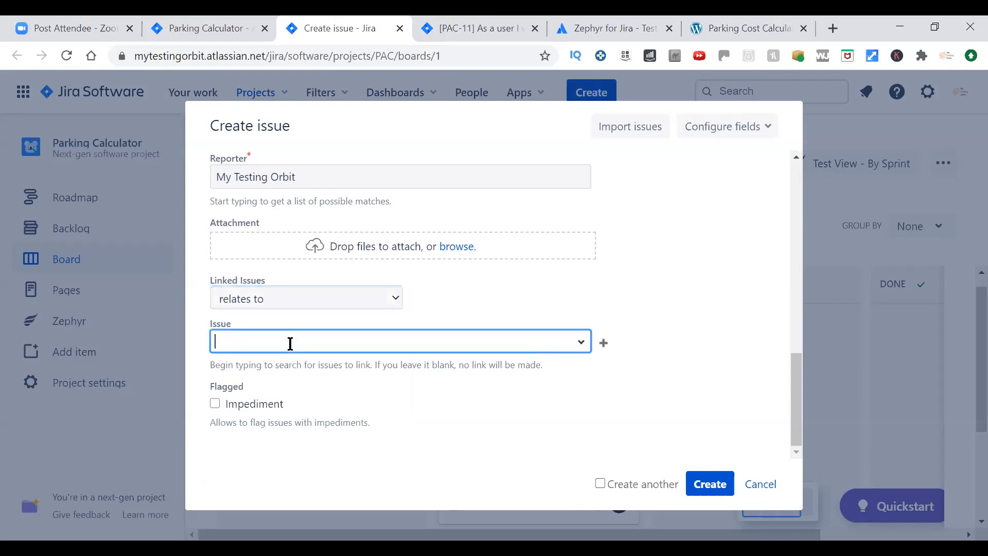
type("pac-11")
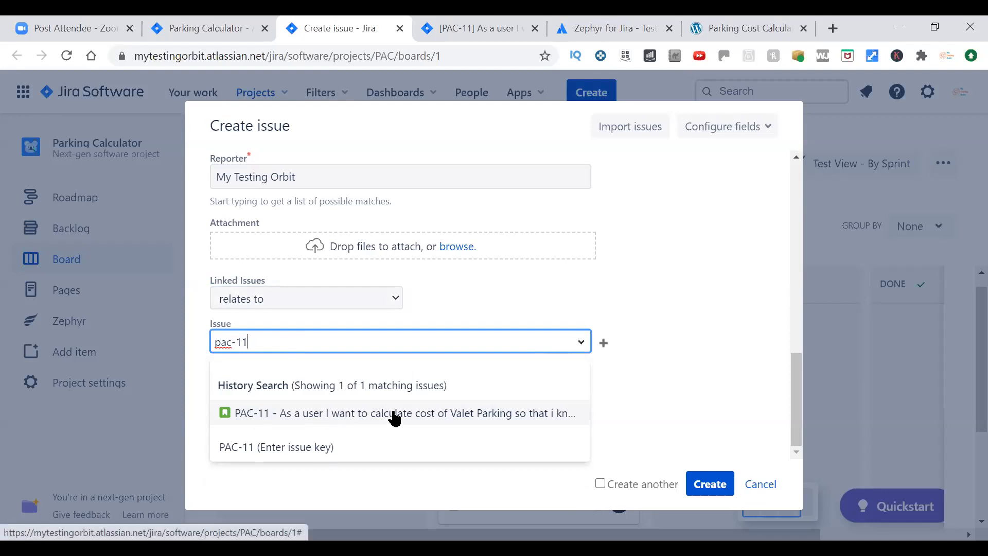
left_click(467, 414)
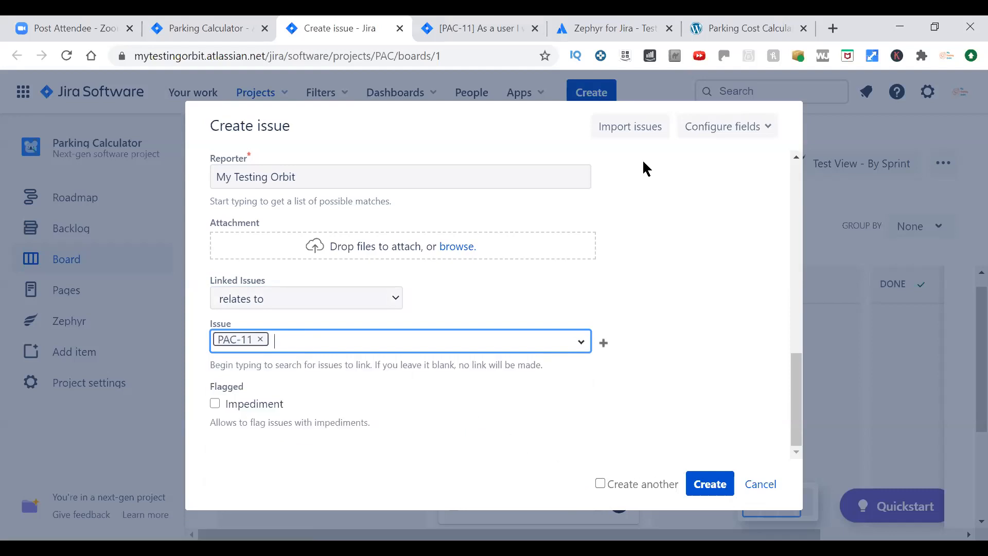
left_click(711, 493)
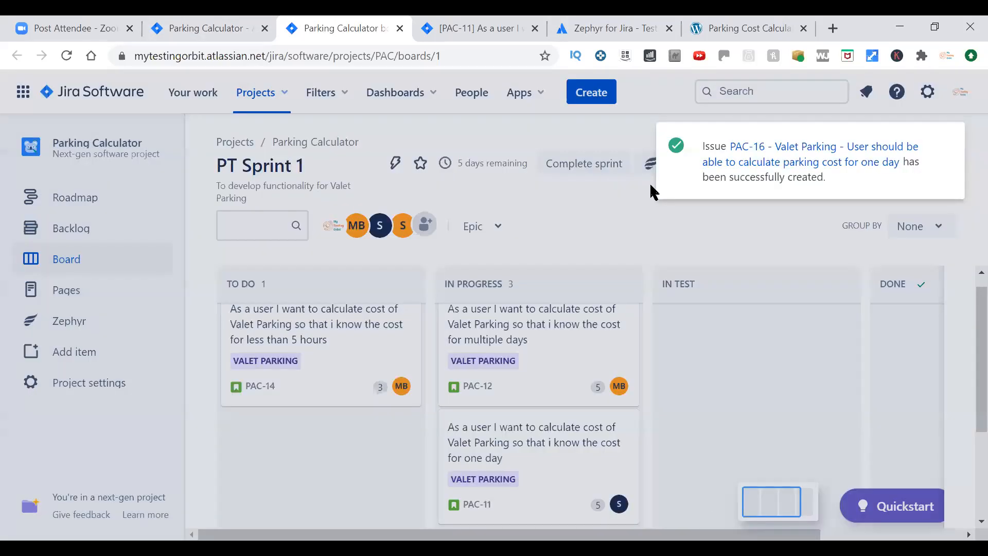
Step: Open the newly created test case and assign it to the epic PAC-5 Valet Parking
left_click(833, 171)
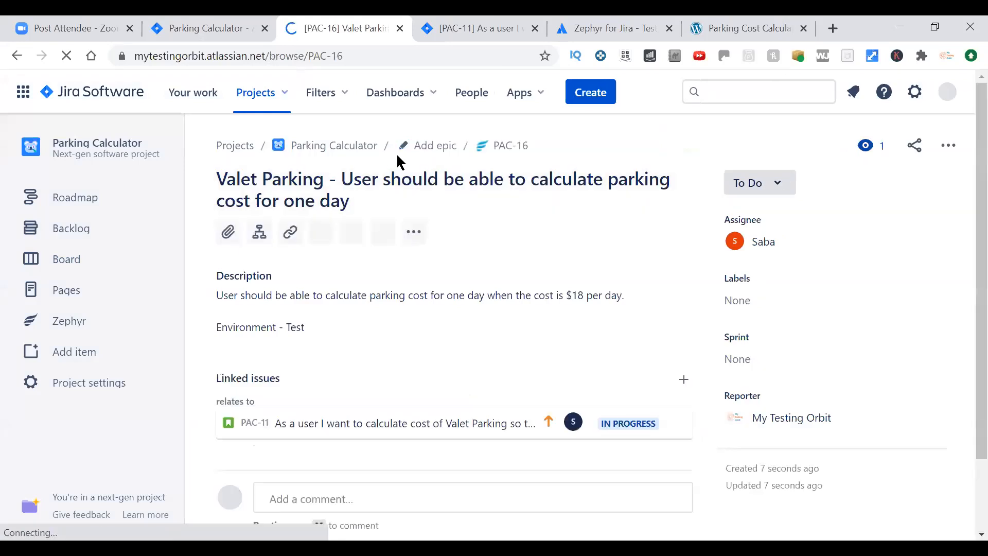
left_click(432, 153)
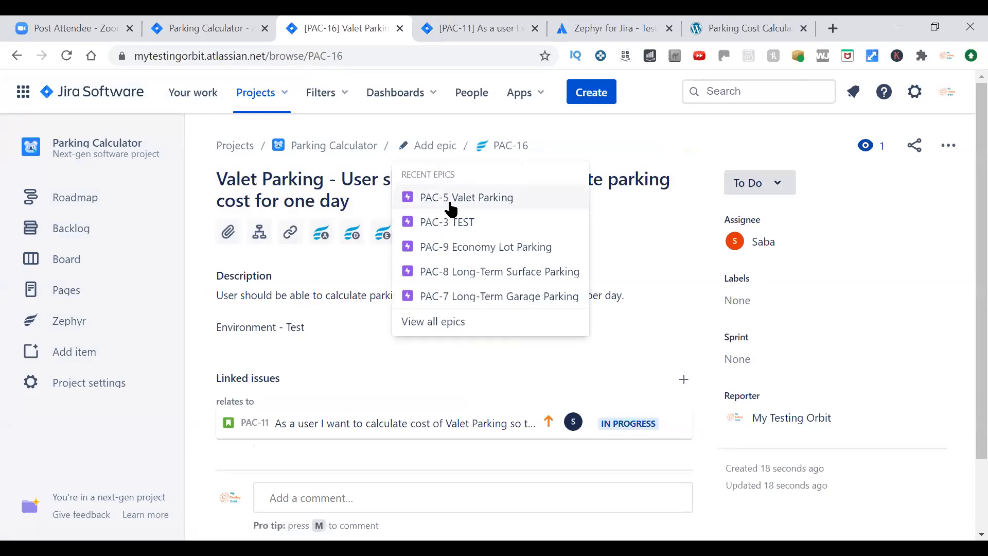
left_click(450, 208)
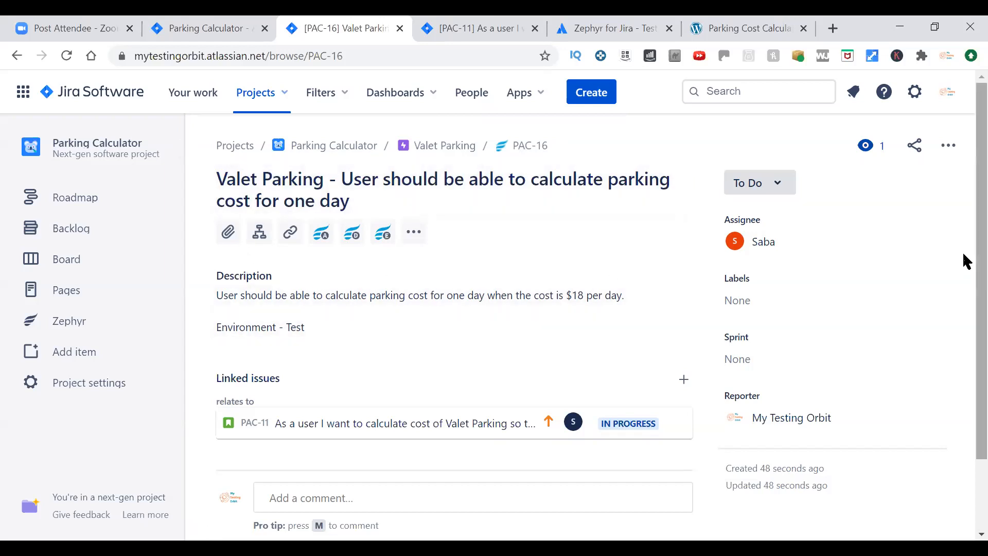
scroll(963, 288, "down", 2)
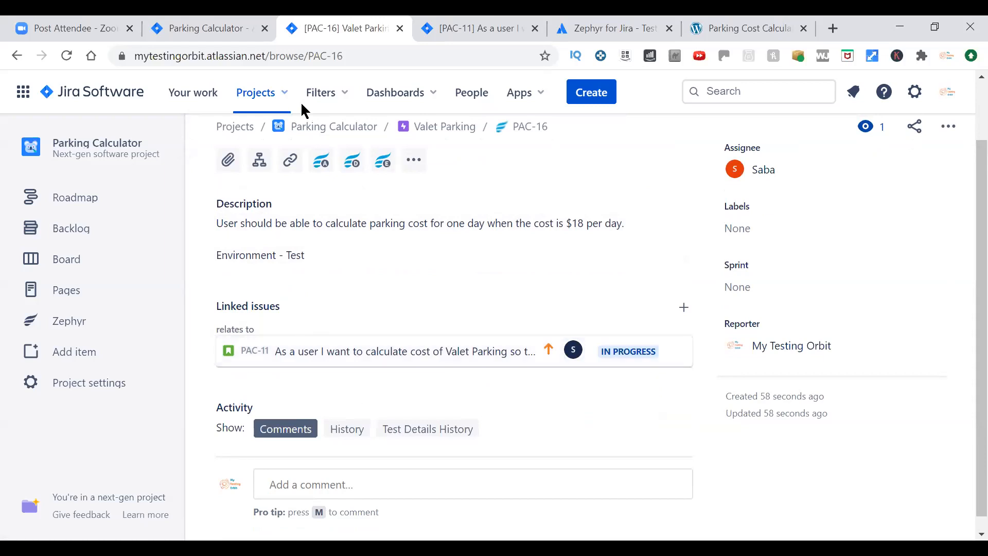
Step: Refresh story PAC-11 in its browser tab and remove its link to PAC-15 Testcase1
key("ctrl+Tab")
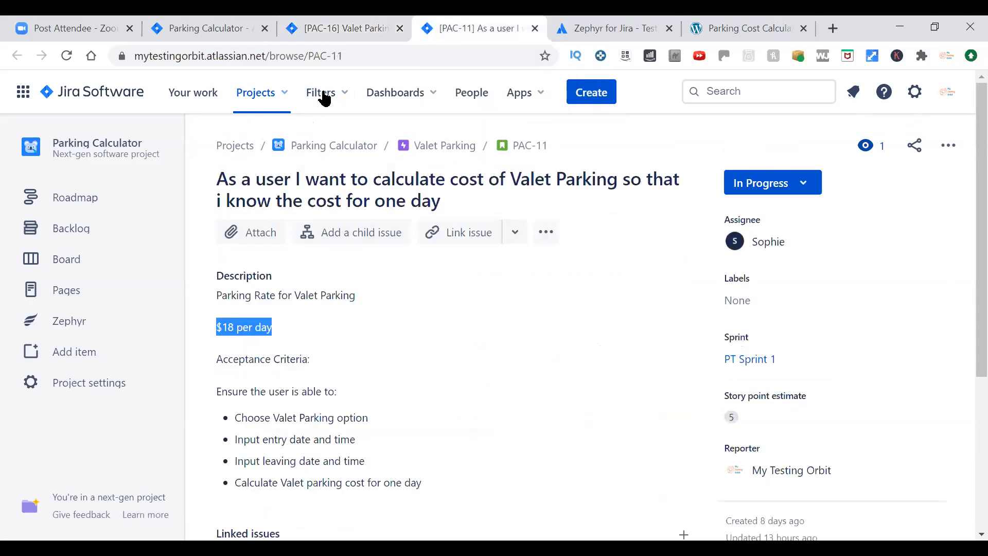
left_click(63, 56)
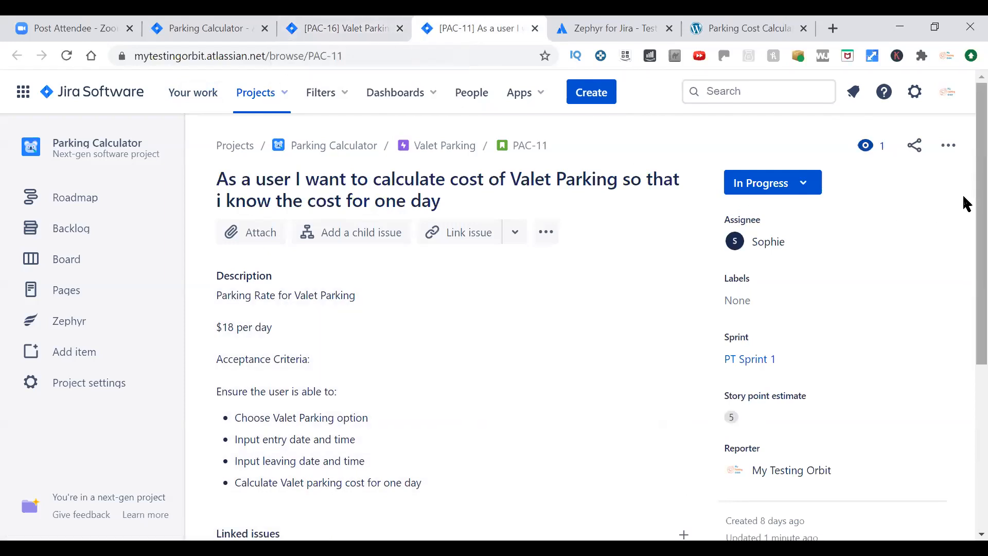
scroll(963, 221, "down", 1)
scroll(963, 278, "down", 2)
scroll(964, 333, "down", 2)
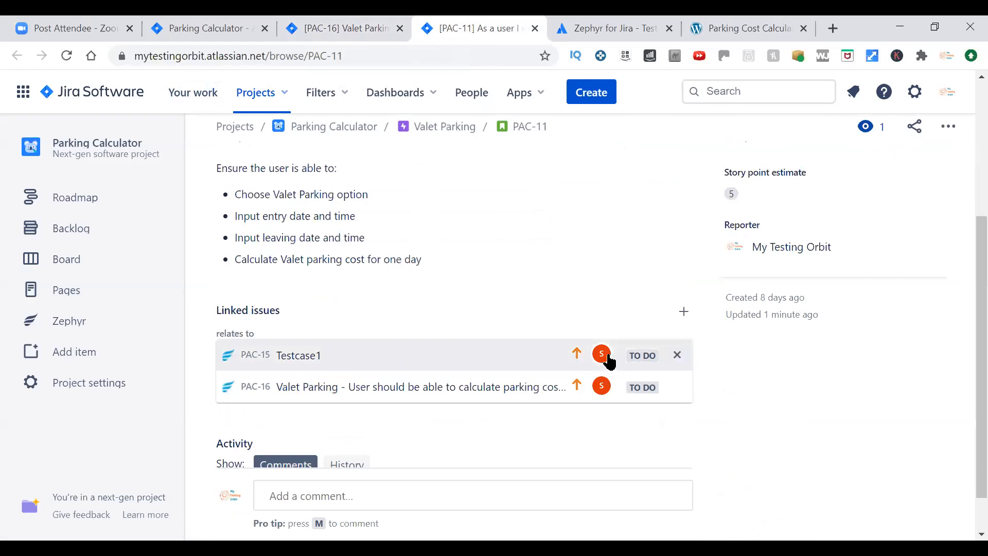
left_click(677, 356)
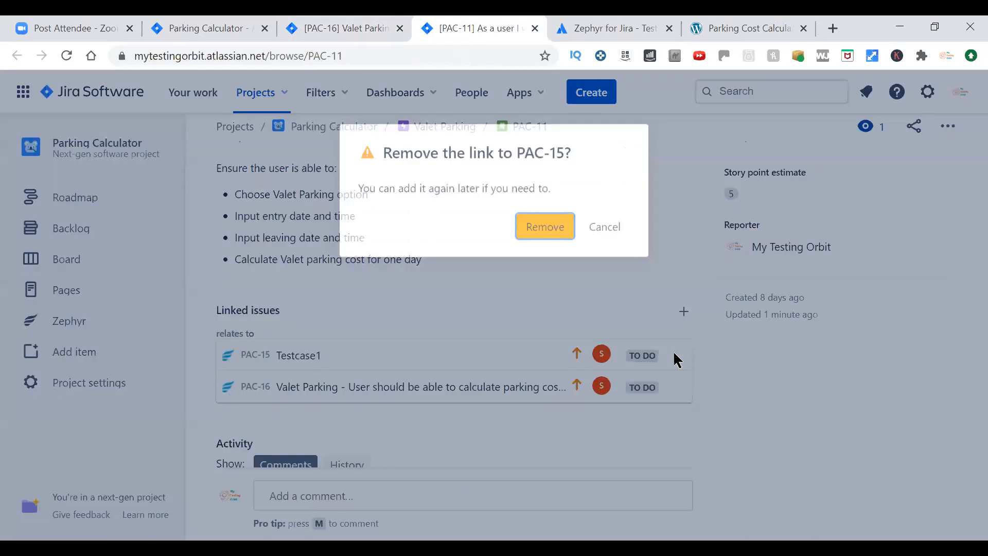
left_click(550, 232)
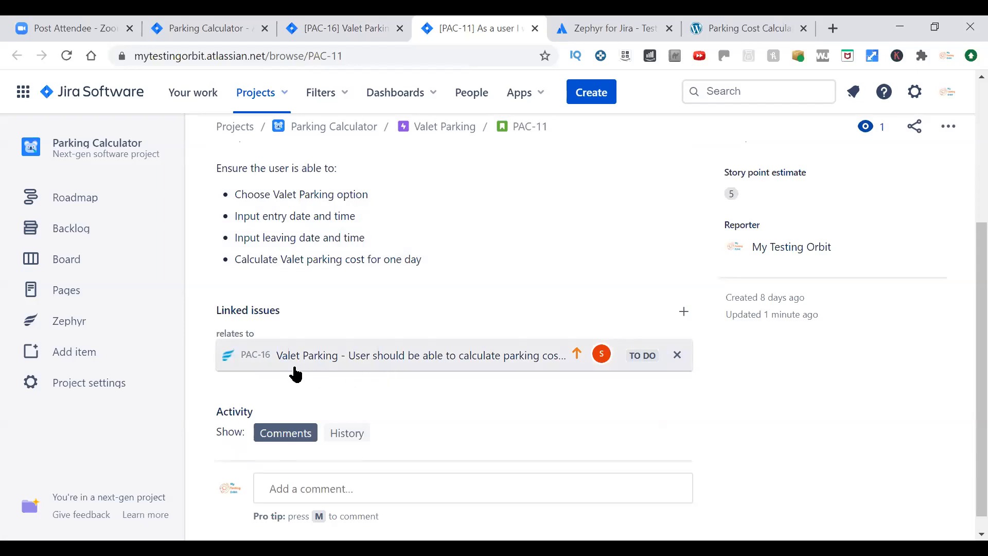
Step: Review story PAC-11's description, acceptance criteria and linked test case
scroll(315, 282, "up", 4)
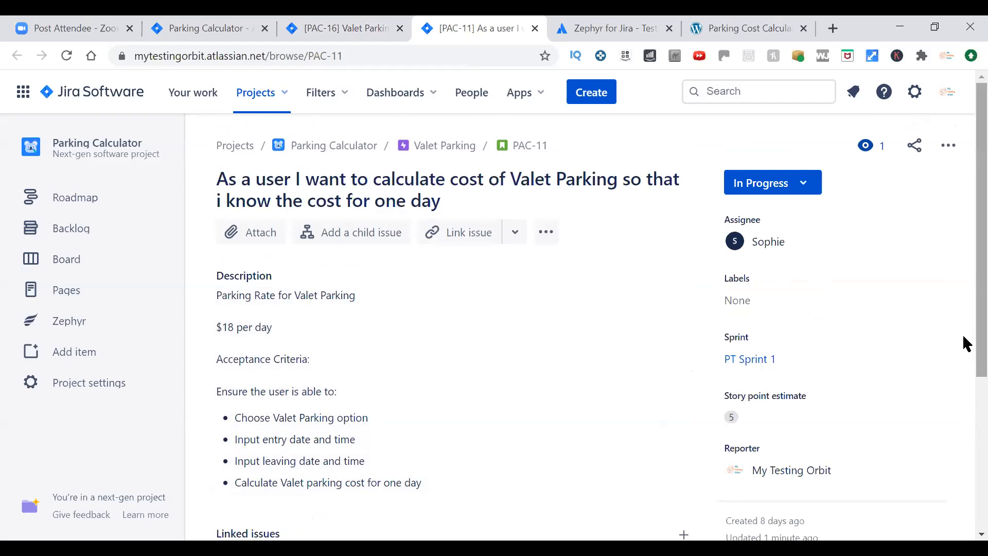
scroll(282, 280, "down", 3)
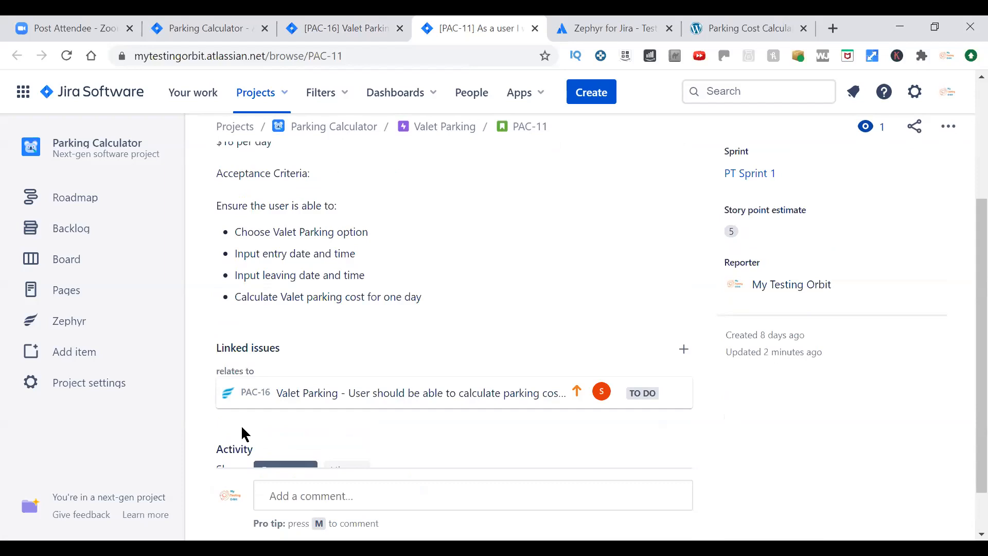
scroll(963, 370, "up", 3)
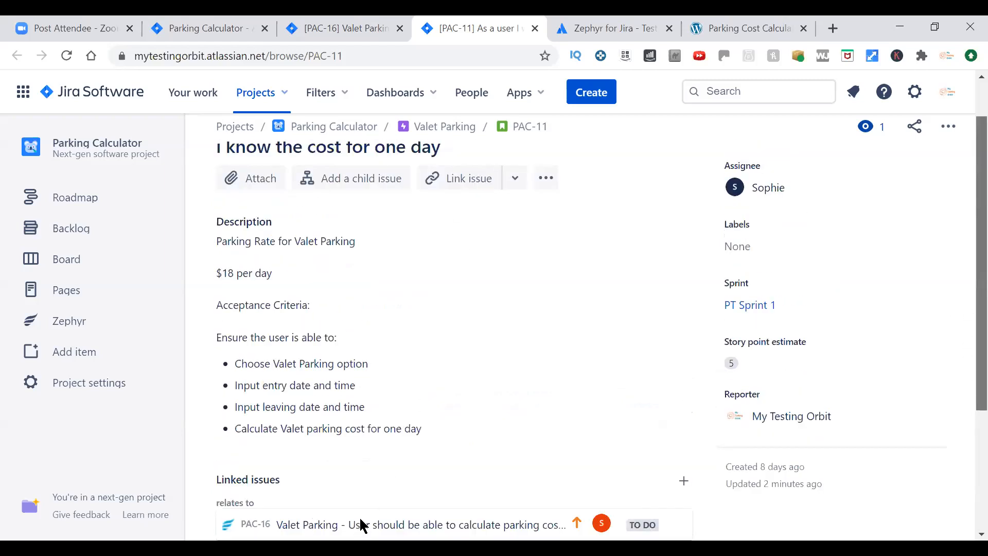
scroll(363, 519, "up", 1)
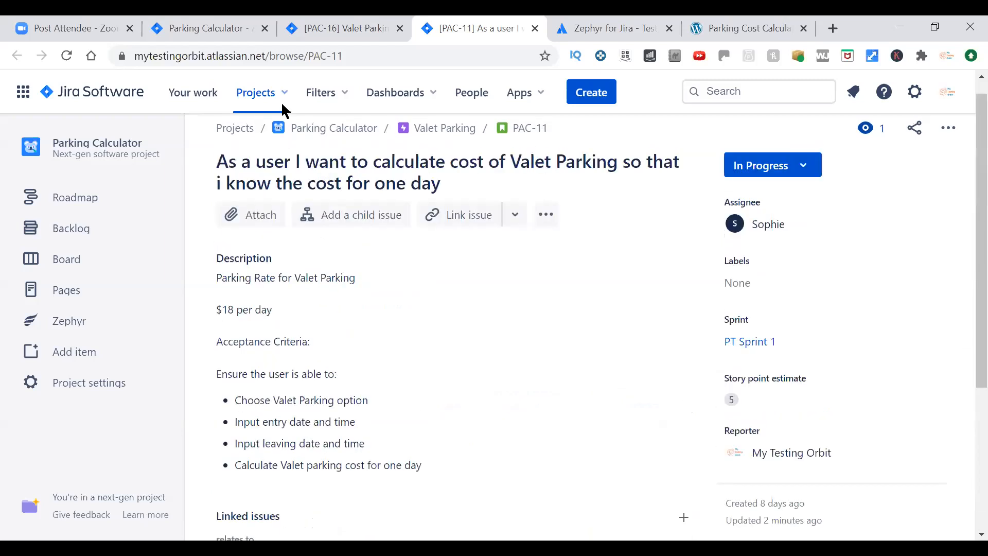
scroll(311, 324, "up", 1)
Step: Return to test case PAC-16 and open its Zephyr Test Details section
left_click(342, 28)
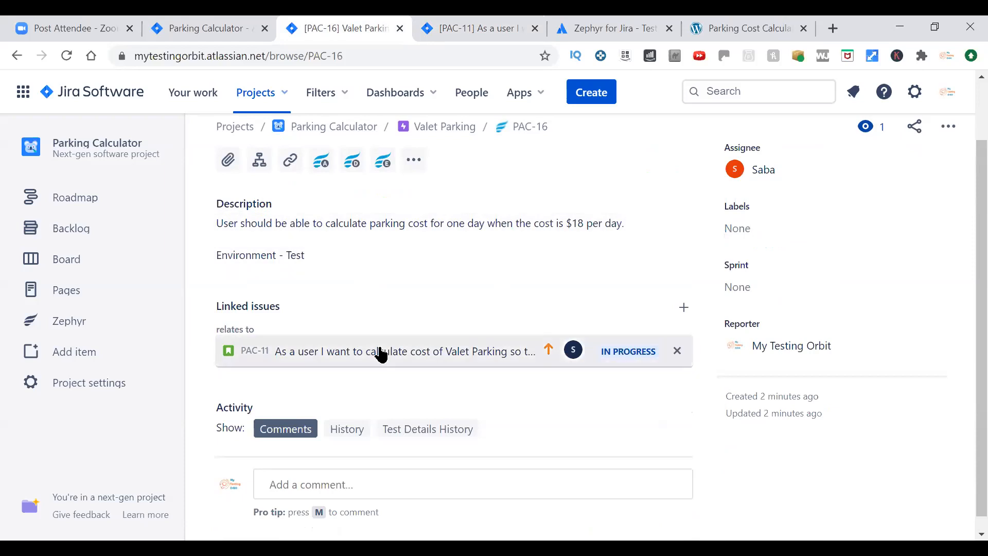
scroll(963, 304, "down", 1)
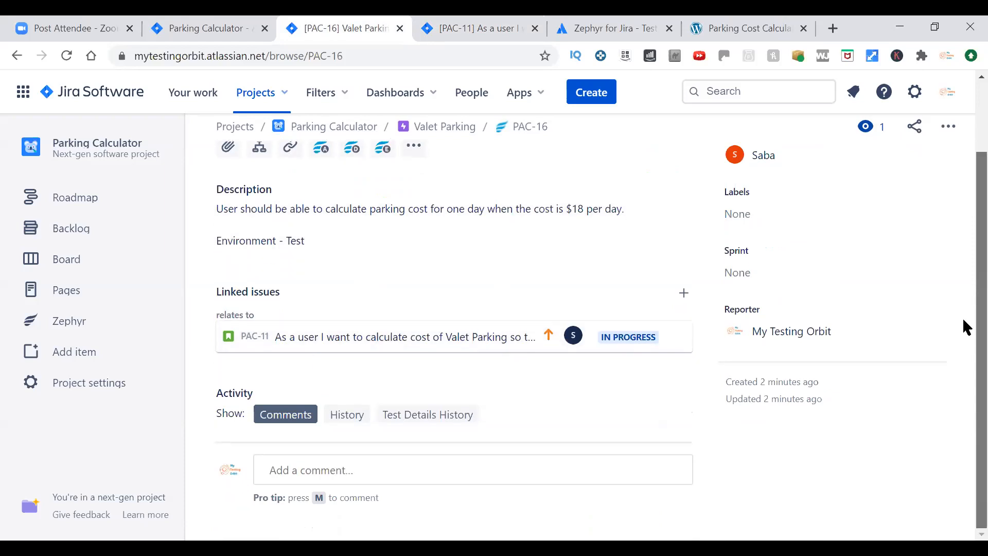
scroll(963, 309, "up", 3)
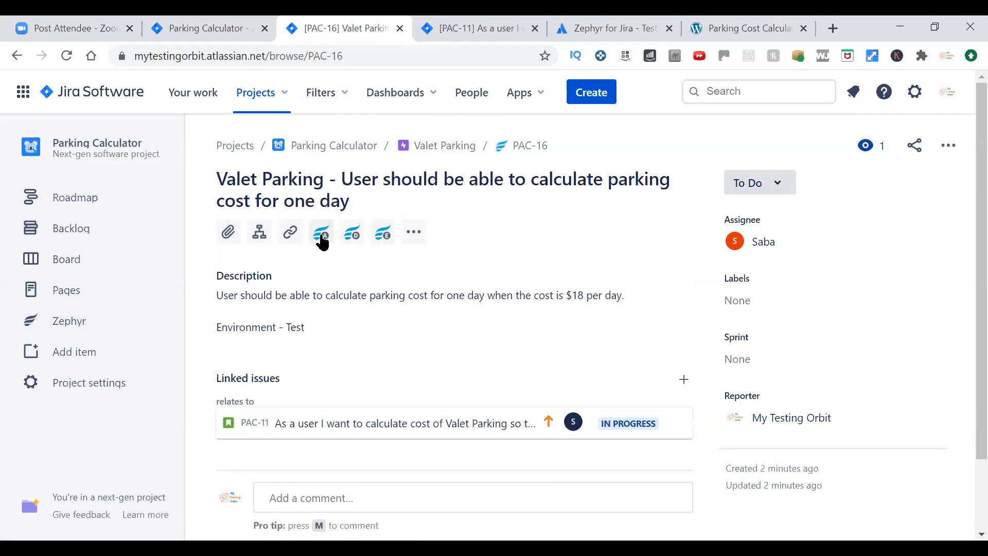
left_click(352, 235)
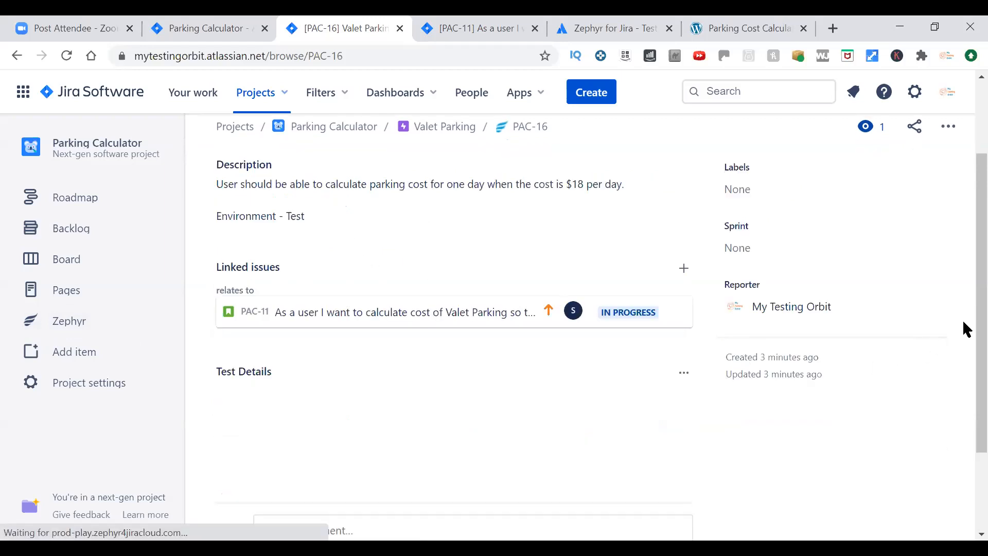
scroll(963, 313, "down", 3)
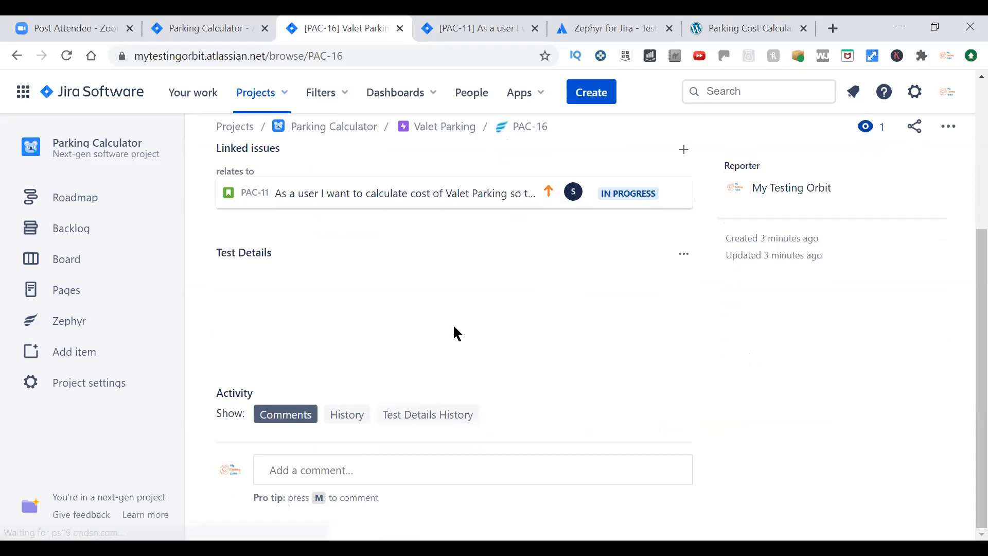
scroll(456, 324, "up", 5)
scroll(484, 330, "down", 3)
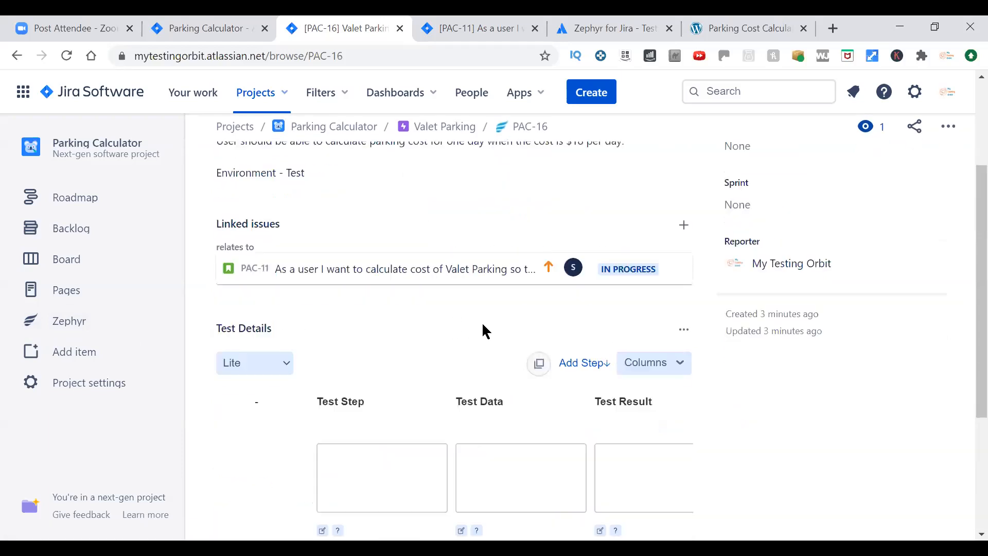
scroll(463, 319, "down", 3)
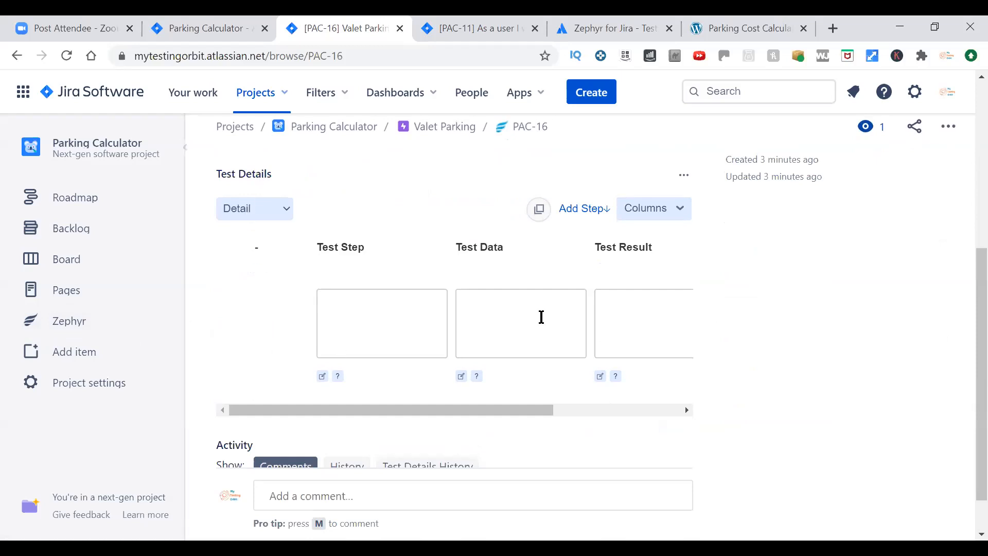
scroll(964, 369, "up", 2)
scroll(964, 216, "up", 4)
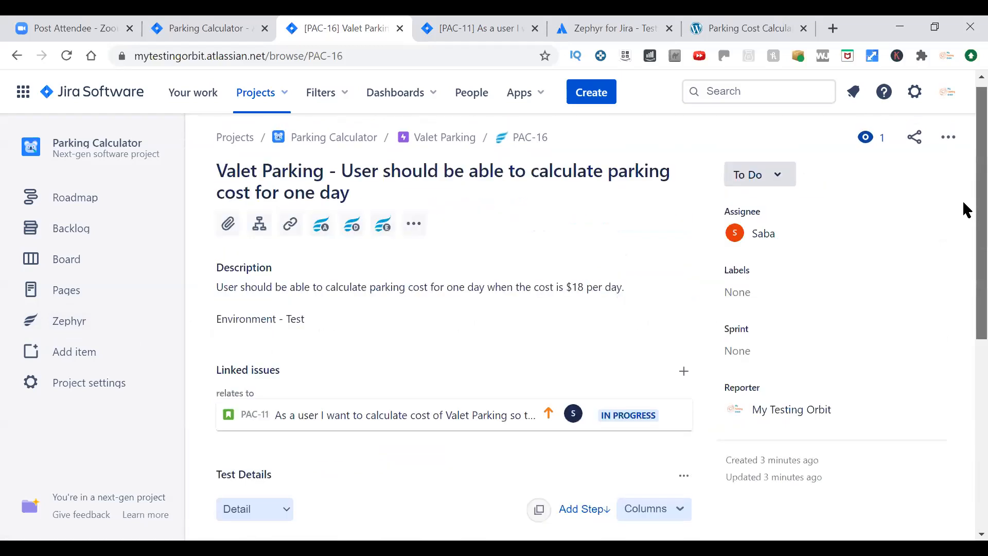
scroll(965, 350, "down", 5)
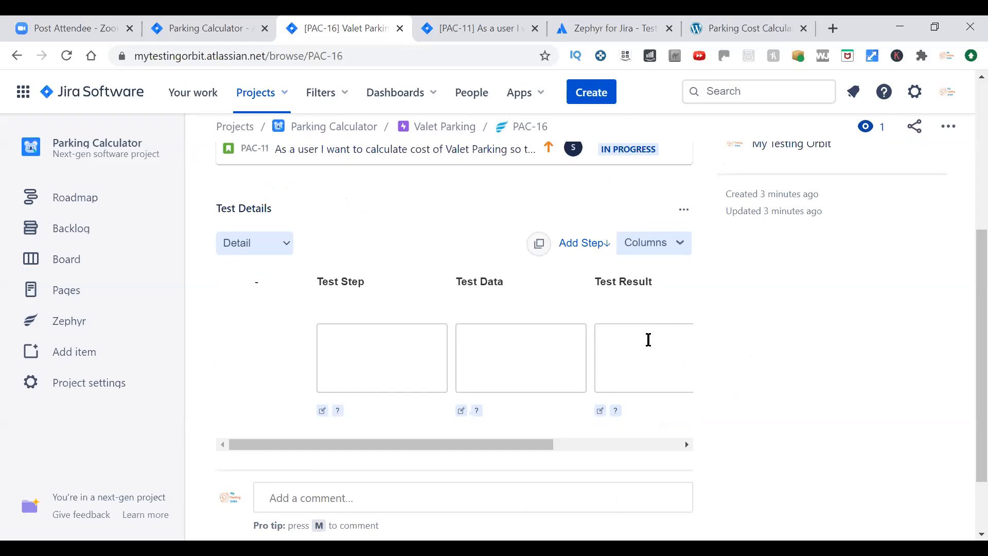
left_click(747, 29)
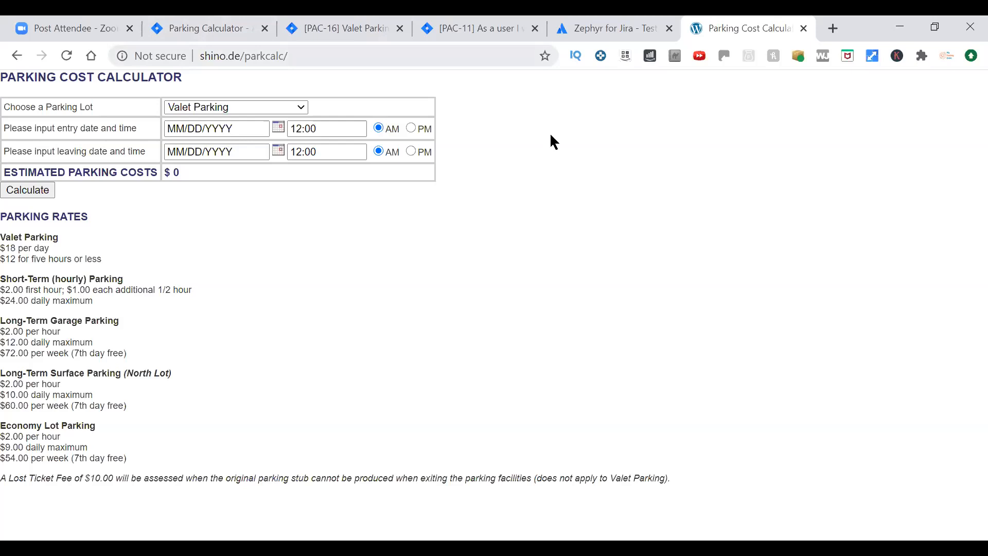
left_click_drag(289, 55, 199, 57)
key("ctrl+c")
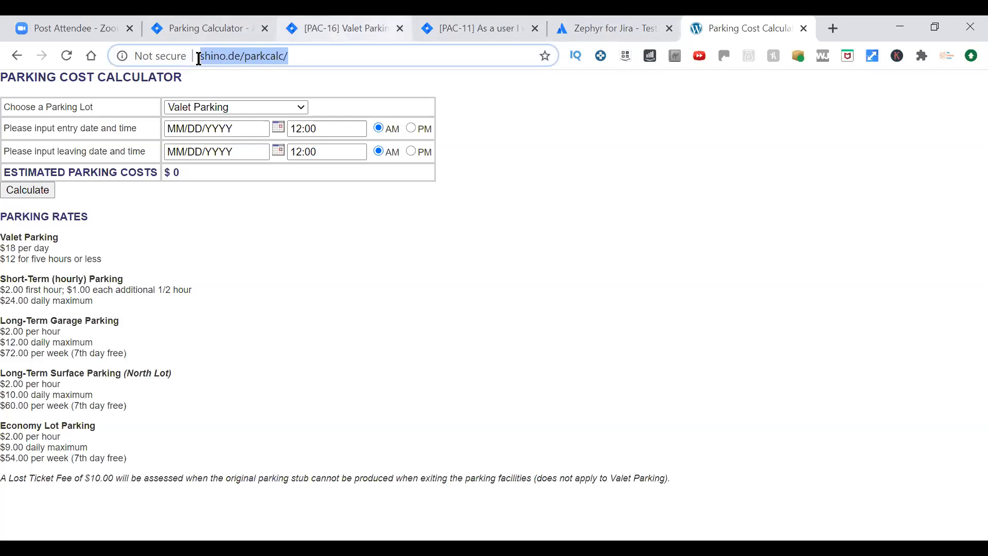
left_click(344, 29)
type("Go to")
key("ctrl+v")
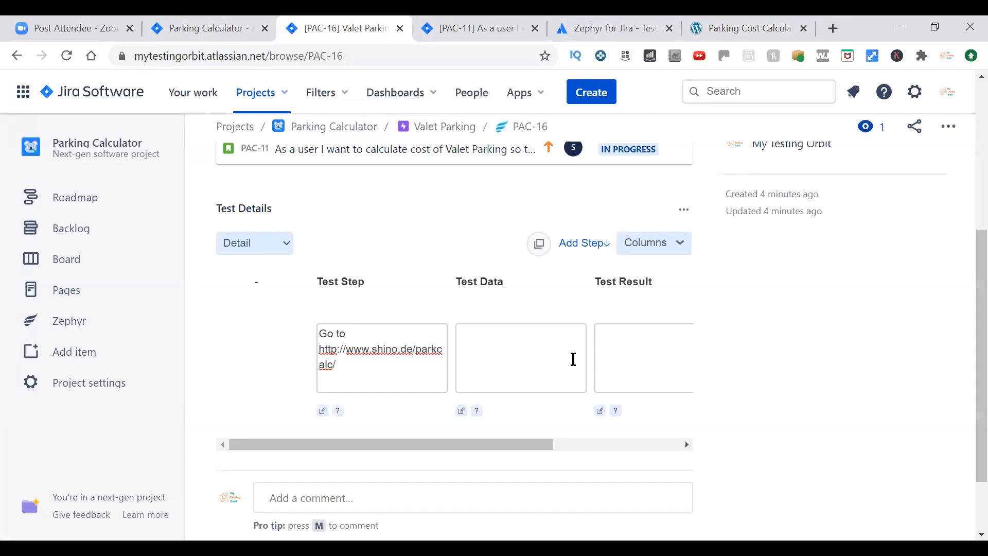
Step: Set the first step's expected result to "User should be able to see the parking cost application." and save the step
left_click(611, 351)
type("User should be able to see t")
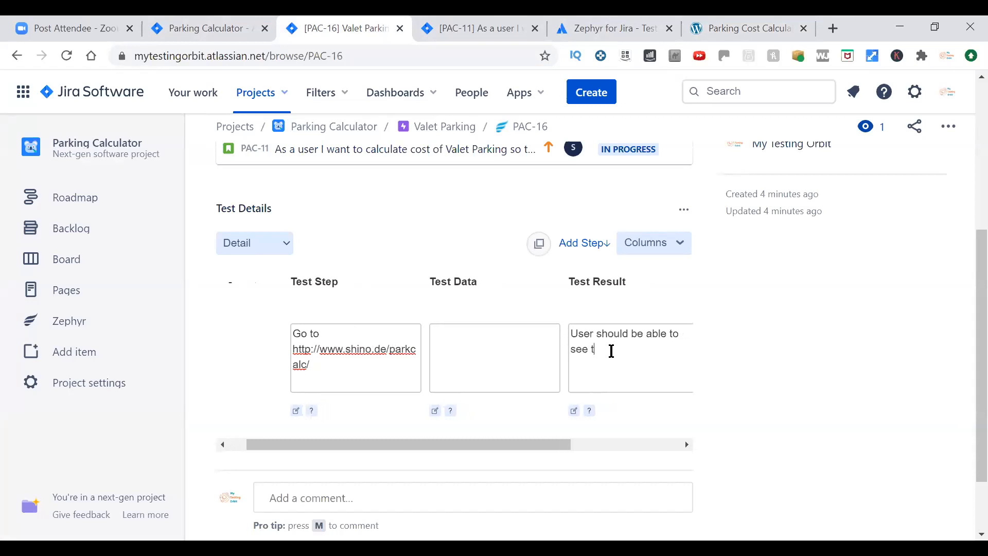
type("he application")
key("Left")
key("Left")
key("Left")
key("Left")
key("Left")
key("Left")
type("parking cost")
left_click(633, 359)
type(".")
left_click_drag(547, 450, 690, 449)
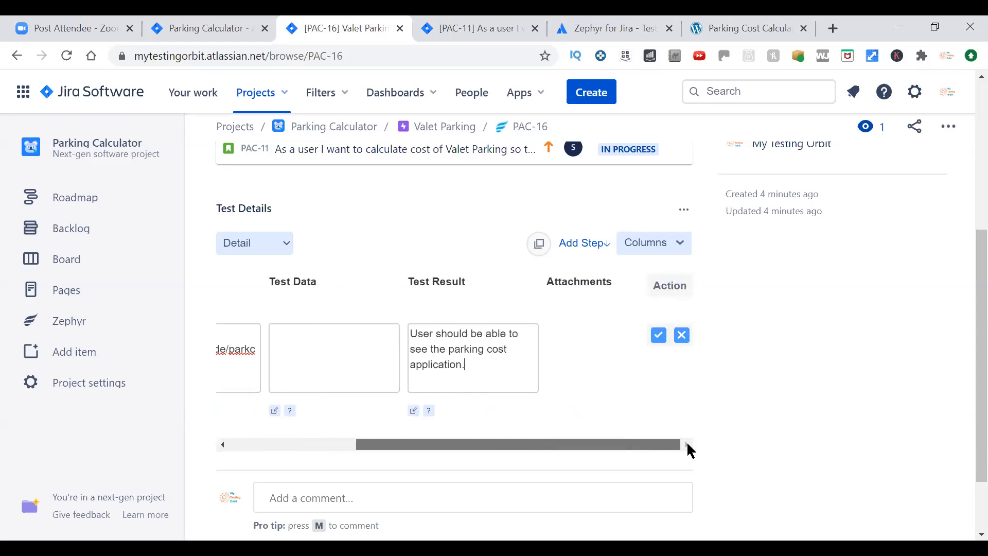
left_click(659, 335)
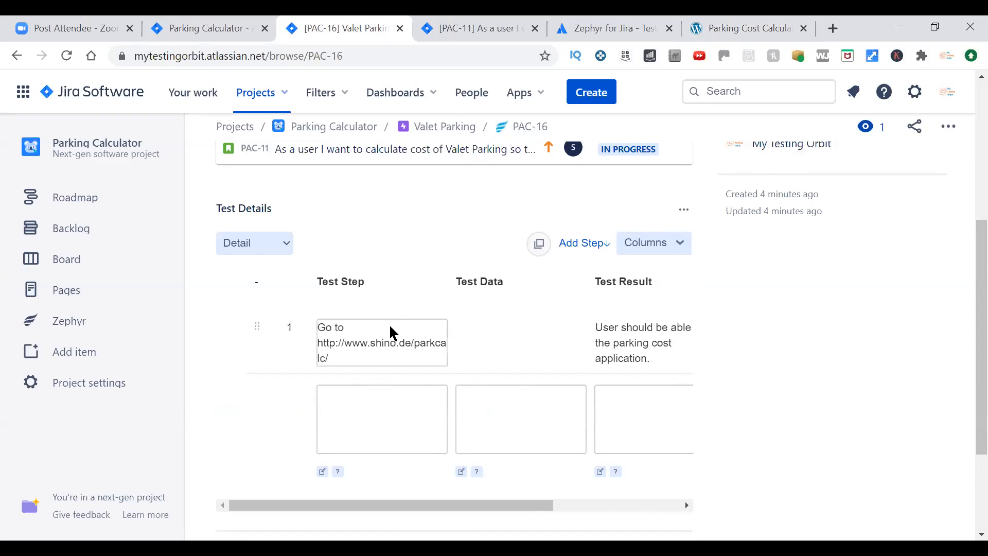
Step: Review PAC-16's description and test details alongside the Parking Cost Calculator's form and parking lot options
scroll(964, 397, "up", 2)
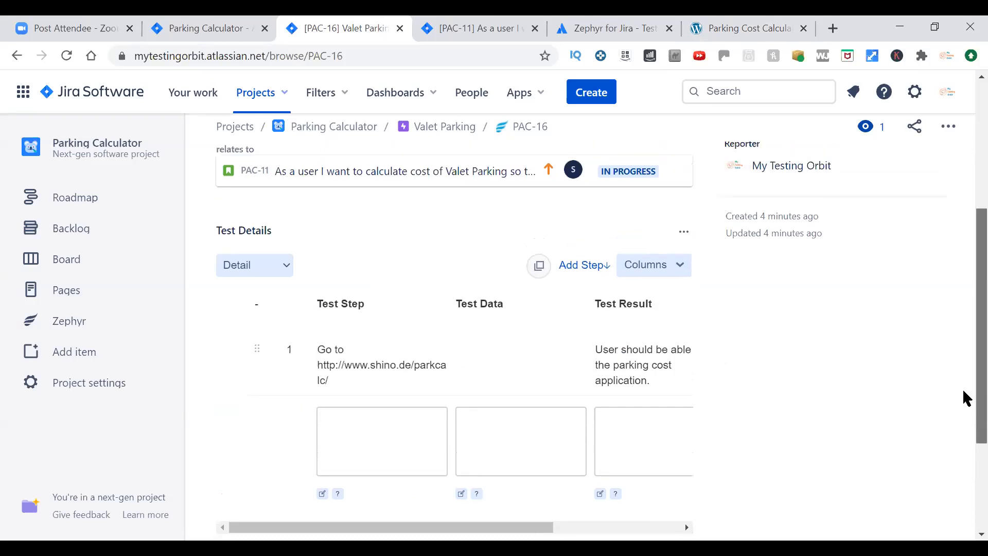
scroll(966, 371, "up", 1)
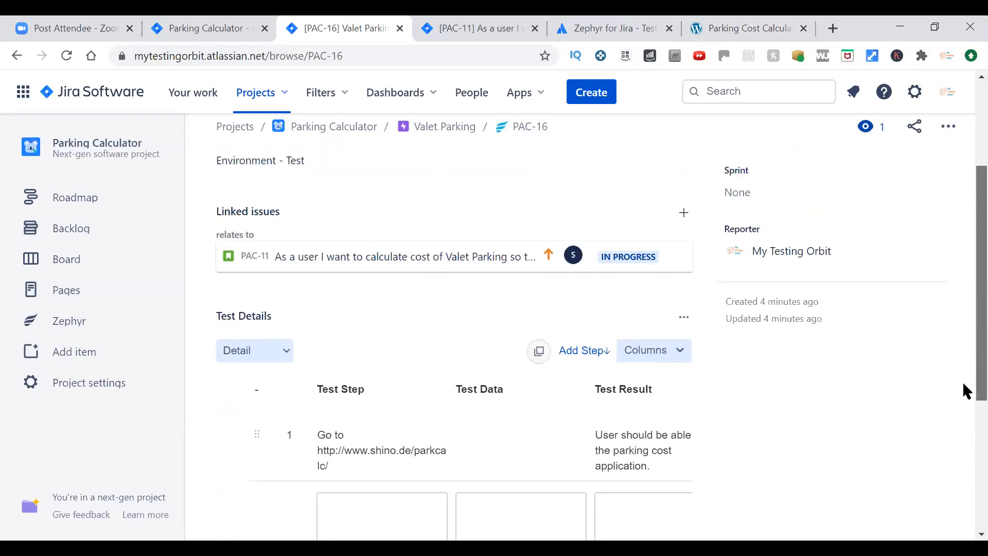
scroll(966, 391, "down", 1)
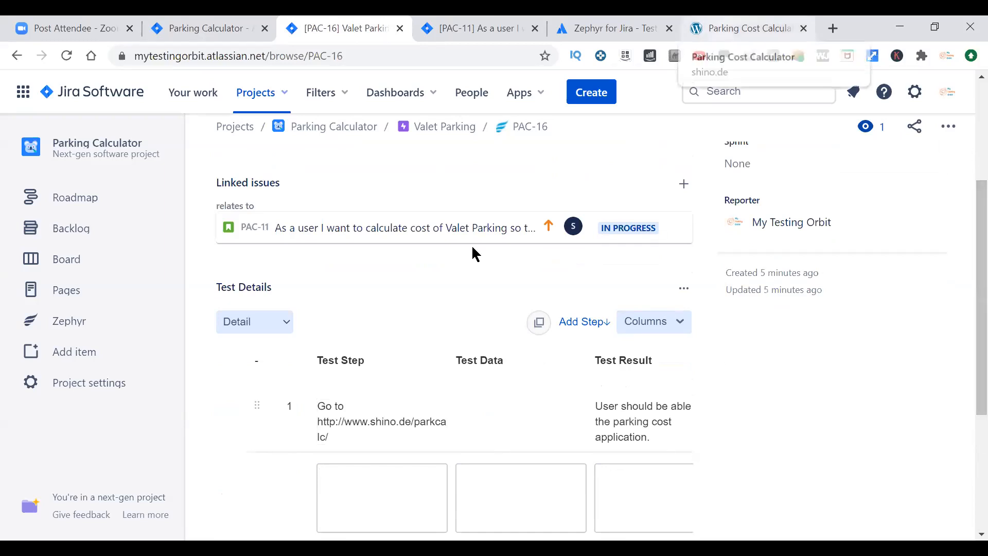
left_click(741, 28)
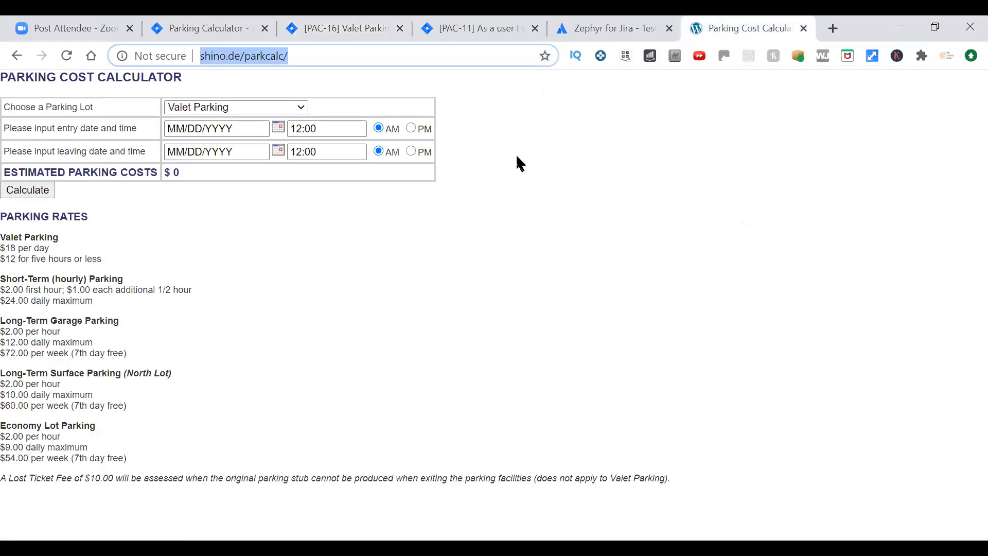
left_click(398, 93)
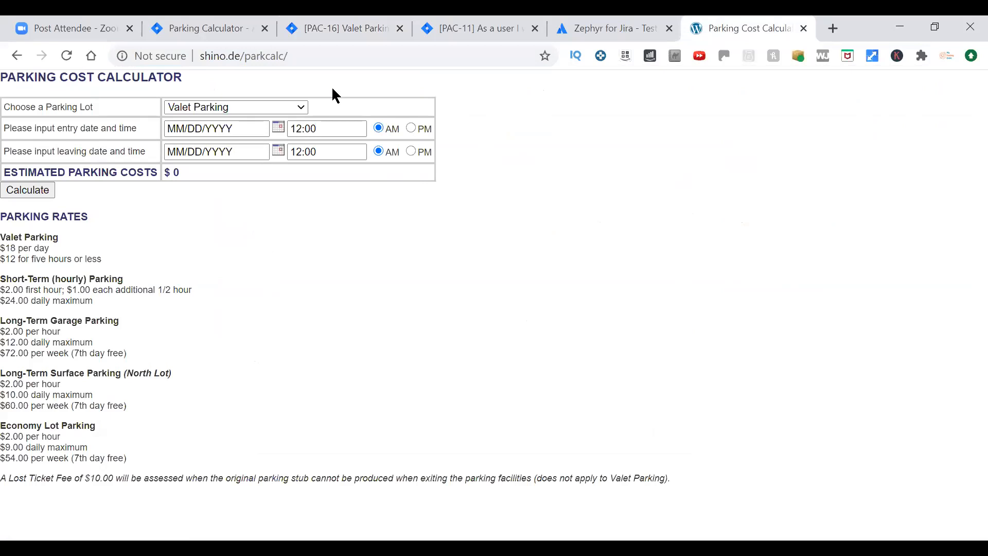
key("ctrl+3")
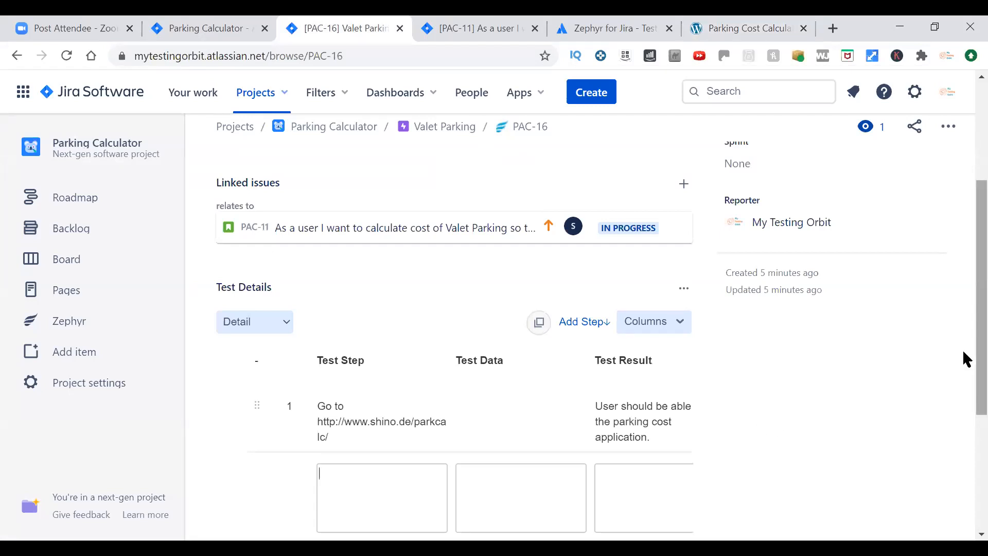
scroll(965, 391, "down", 3)
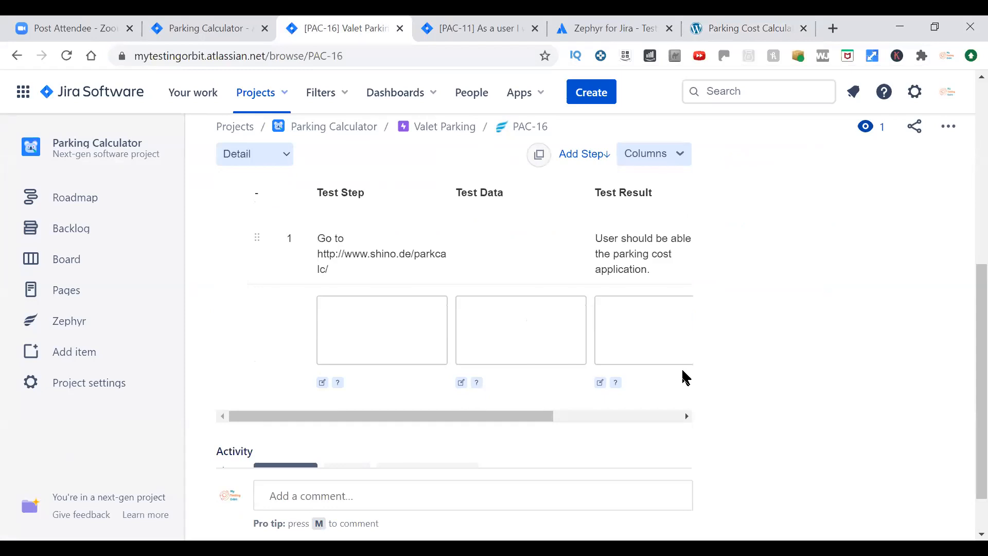
scroll(686, 378, "up", 2)
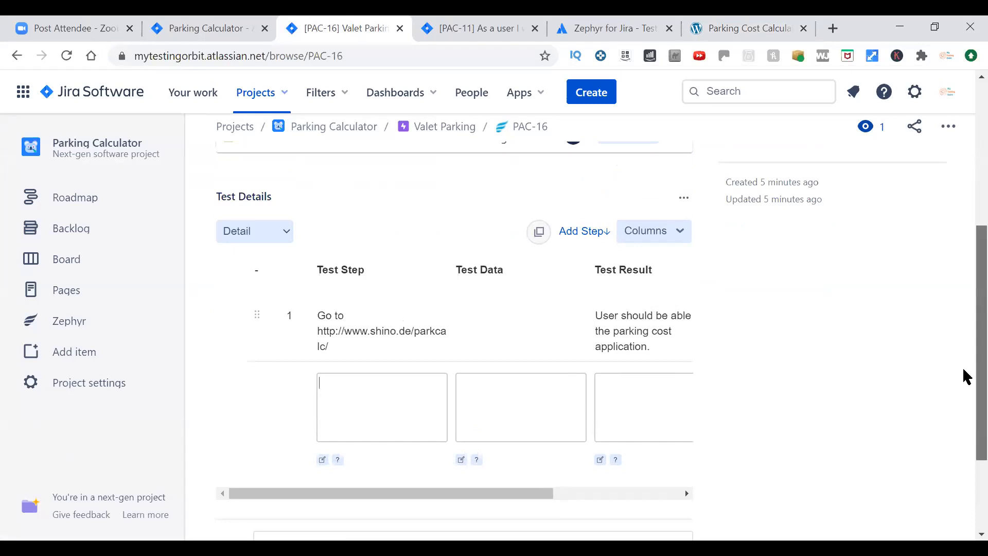
scroll(967, 376, "up", 1)
scroll(964, 345, "up", 2)
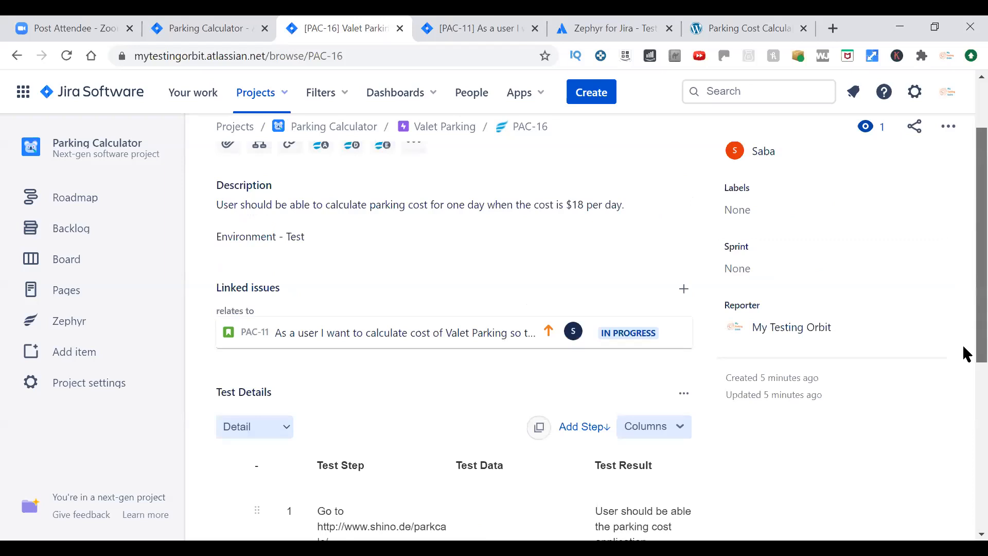
scroll(966, 354, "down", 2)
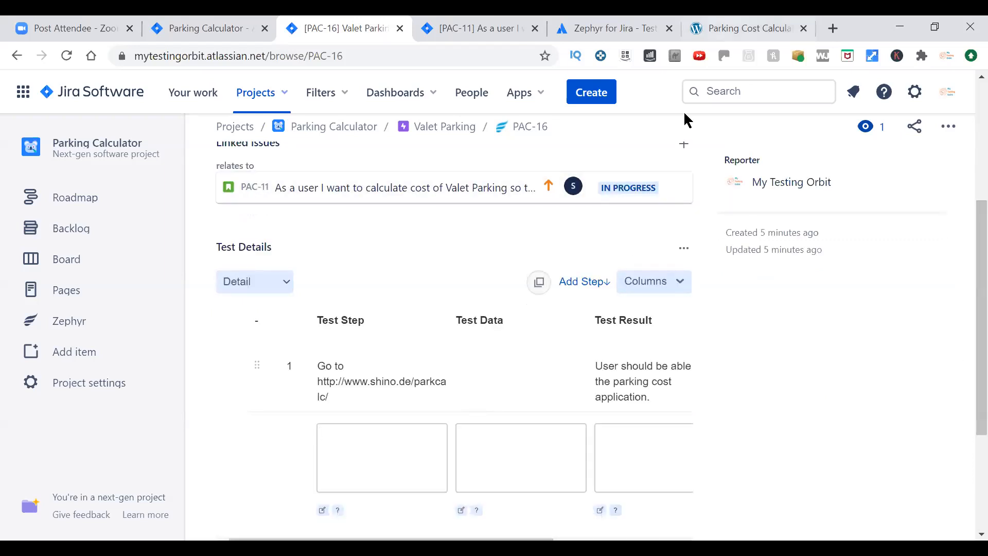
left_click(737, 29)
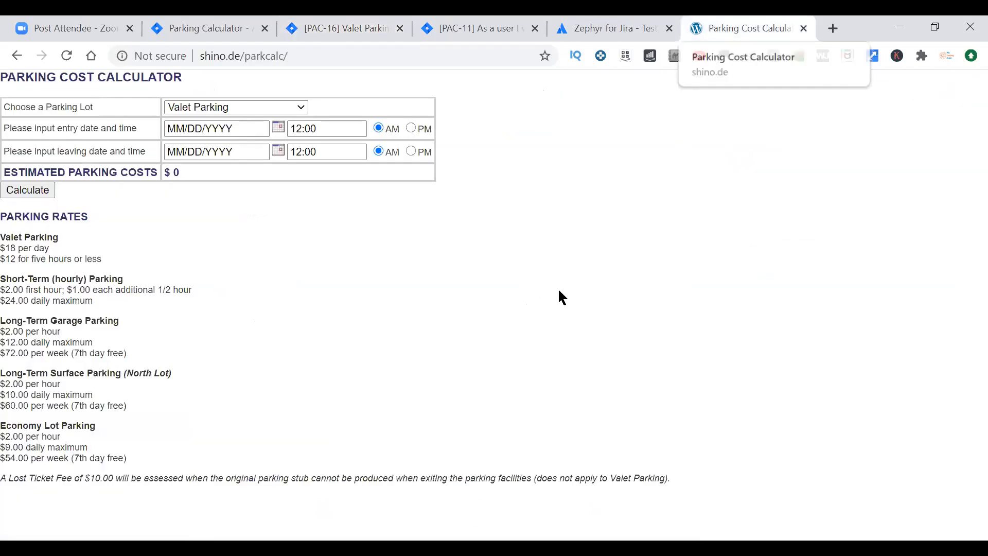
left_click(248, 113)
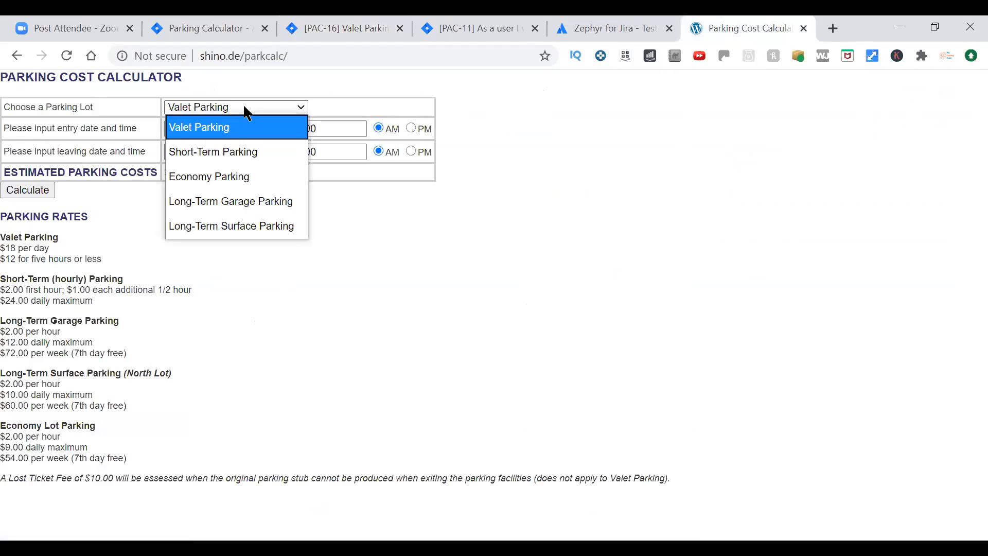
left_click(407, 228)
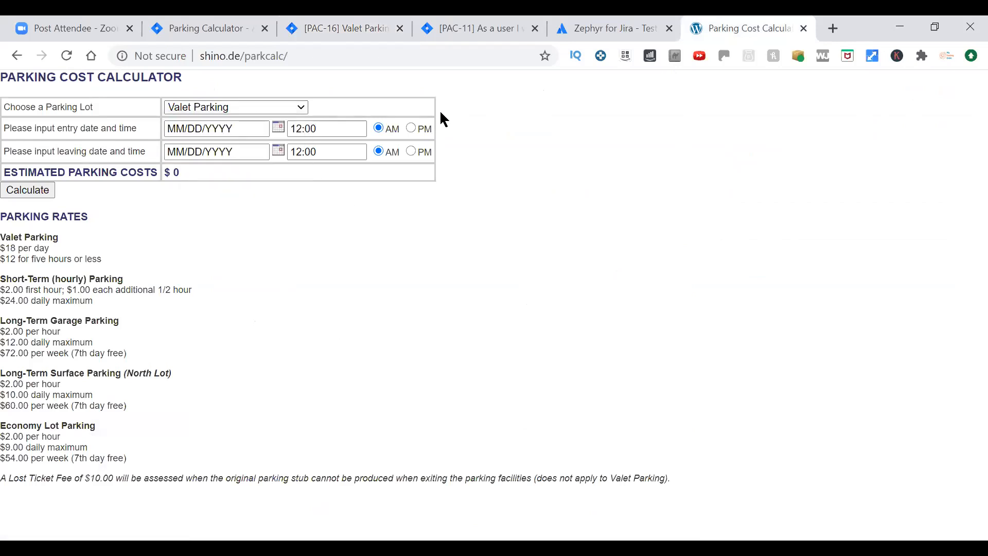
Step: Return to PAC-16 and enter the second test step "Choose Parking Lot" with test data "Valet Parking"
left_click(192, 23)
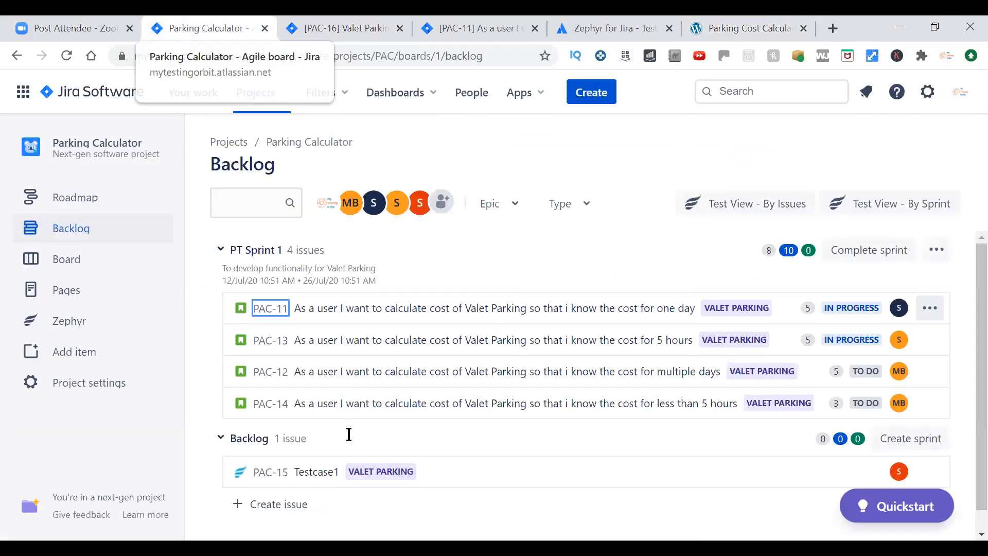
key("ctrl+Tab")
type("Selec")
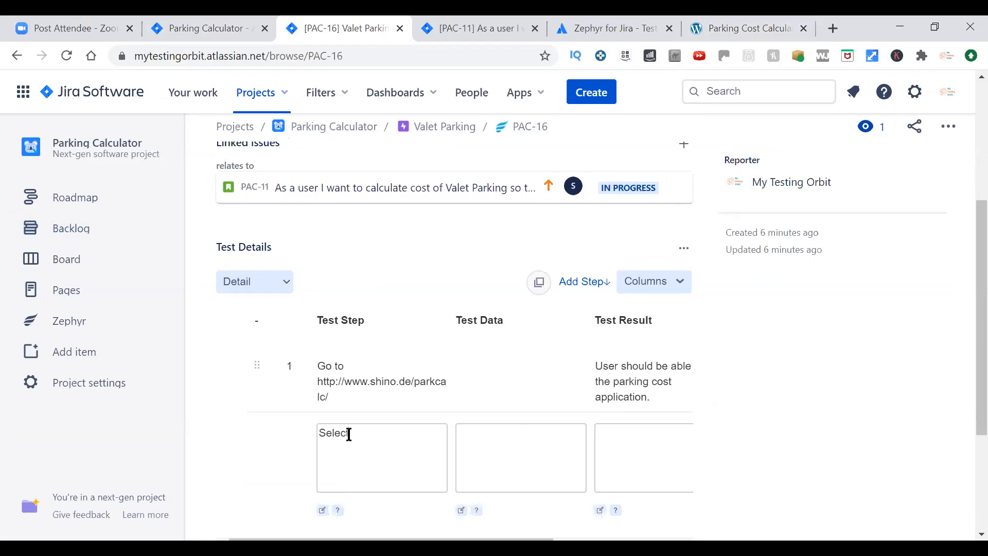
type("t 'Va")
key("BackSpace")
key("BackSpace")
key("BackSpace")
key("BackSpace")
key("BackSpace")
key("BackSpace")
key("BackSpace")
key("BackSpace")
key("BackSpace")
key("BackSpace")
type("Choose Parking Lot")
left_click(514, 433)
type("Valet Parking")
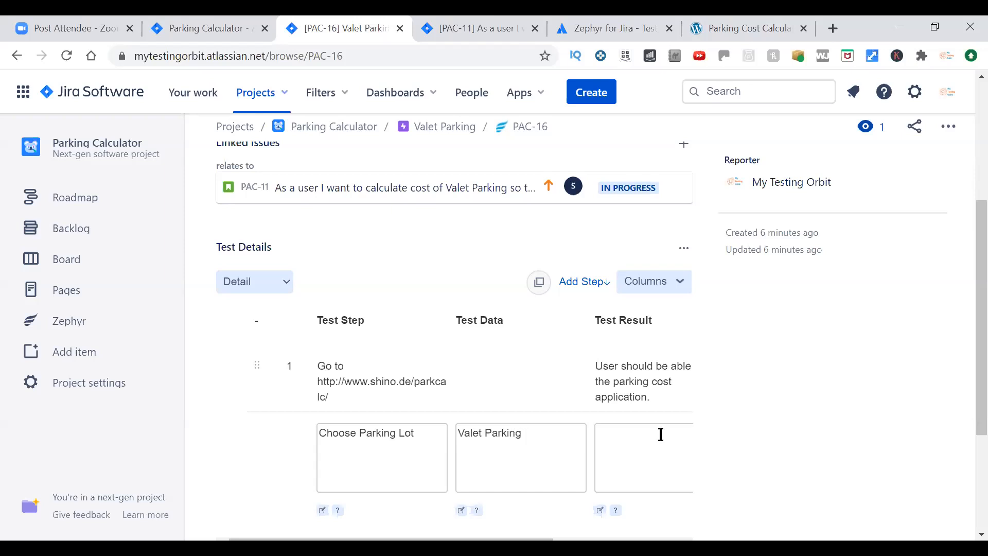
Step: Set the second step's result to "User should be able to select valet parking option from the dropdown" and save the step
type("User should be able to ")
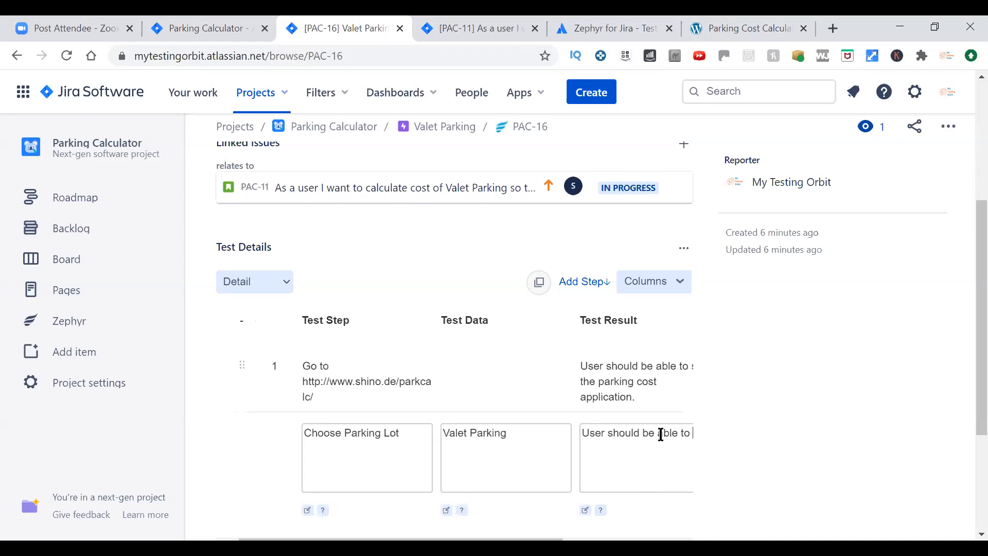
type("select v")
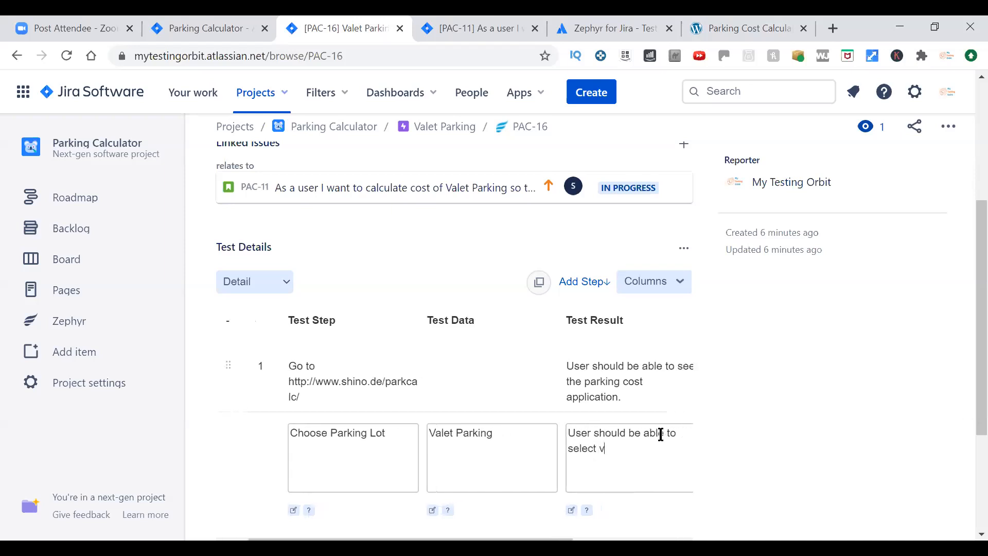
type("alet parking option from")
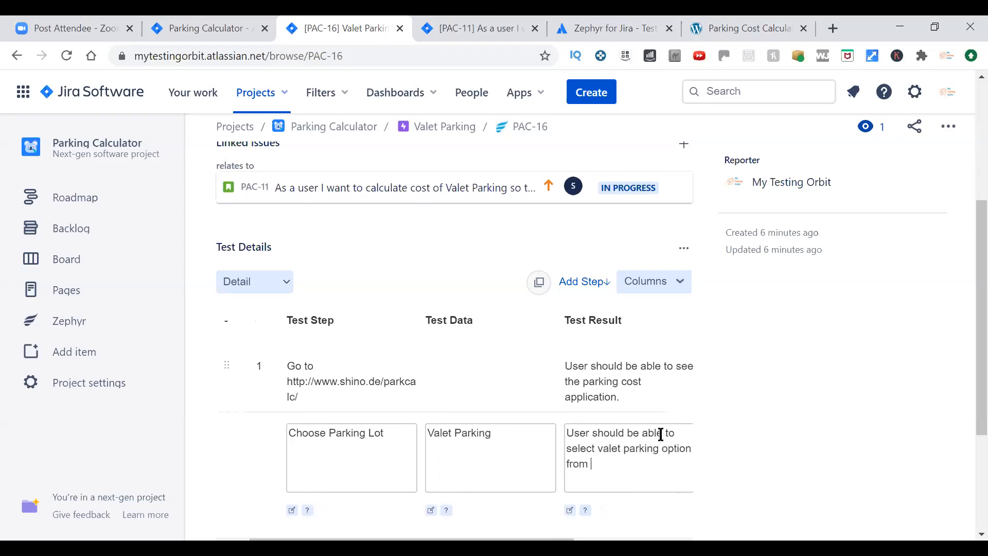
type(" the dropdown")
scroll(611, 488, "down", 3)
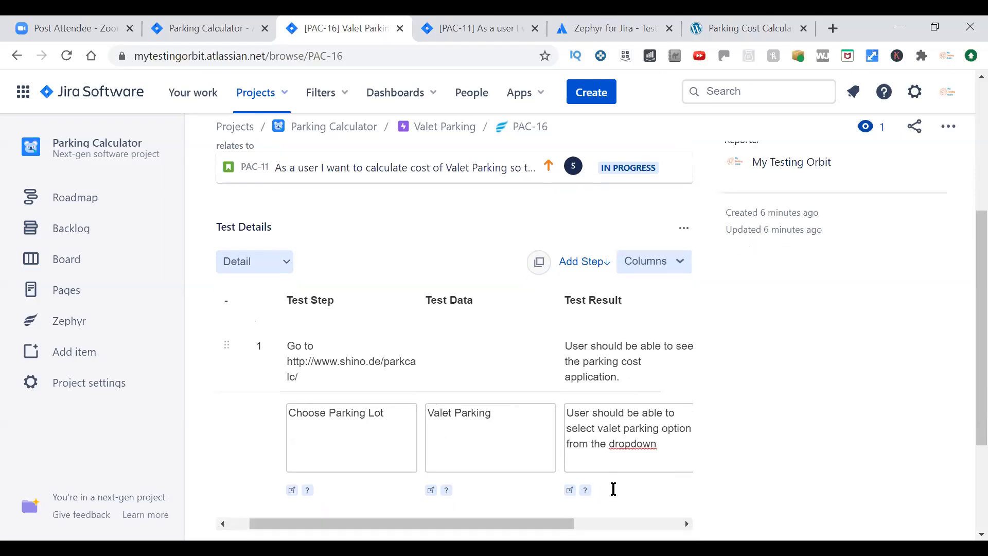
scroll(536, 401, "right", 1)
scroll(674, 362, "right", 2)
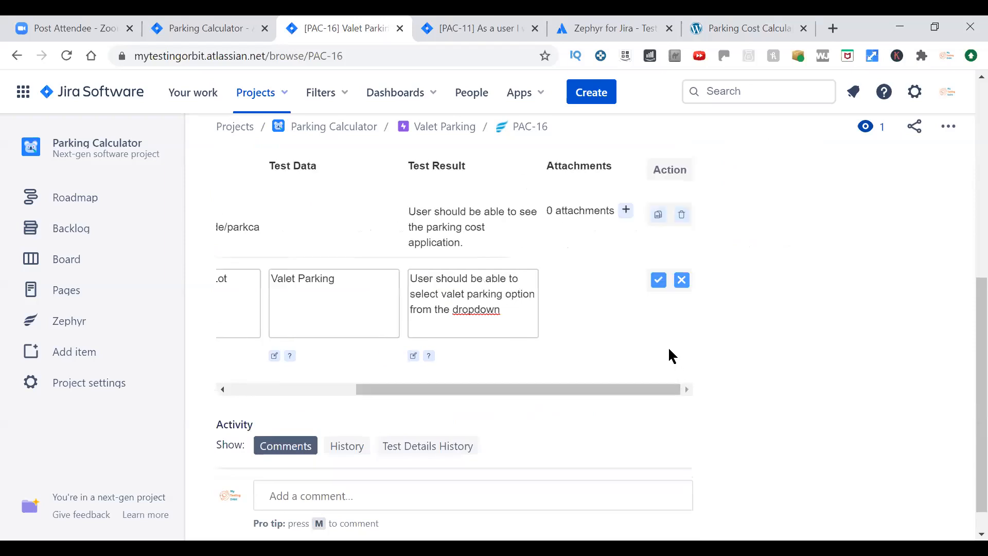
left_click(660, 282)
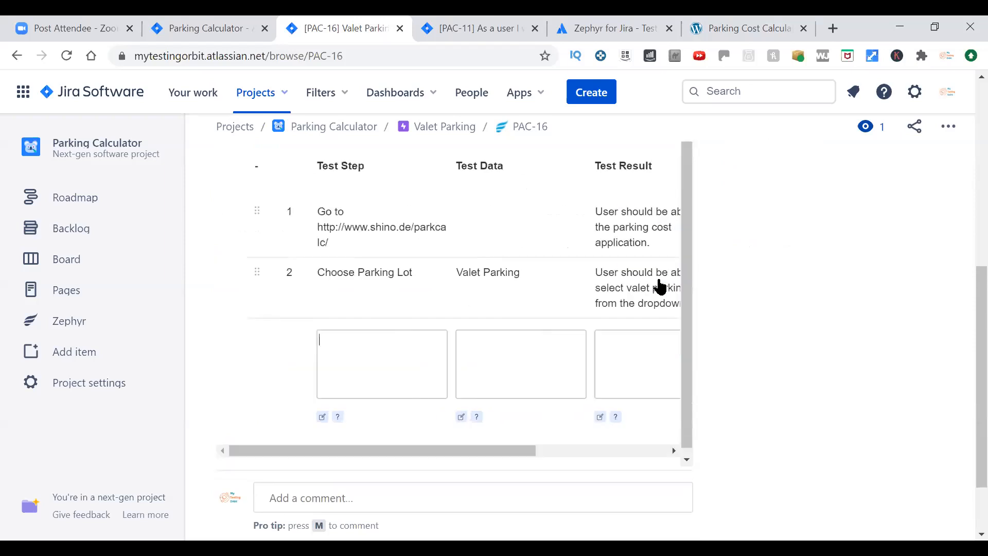
Step: Switch to the Parking Cost Calculator and choose Valet Parking as the parking lot
left_click(748, 29)
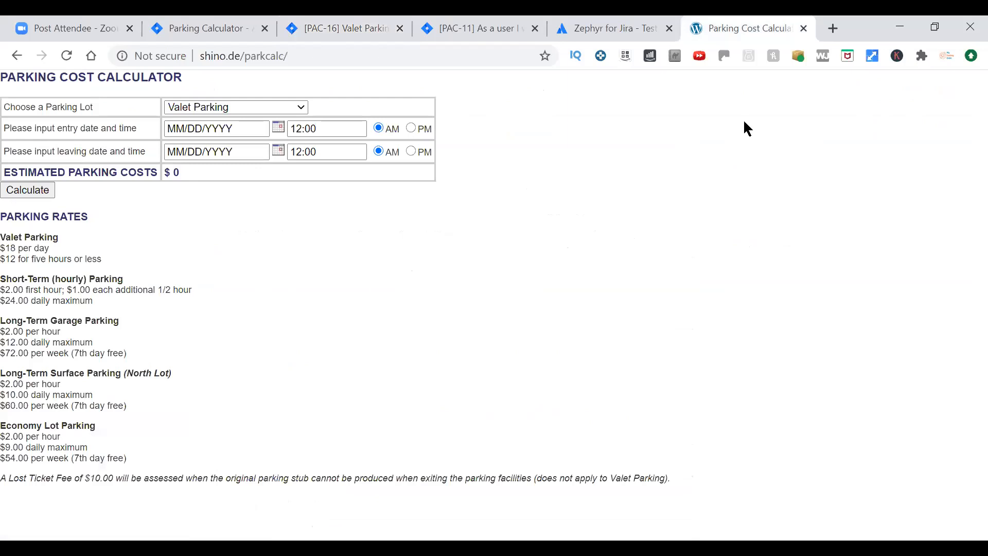
left_click(275, 107)
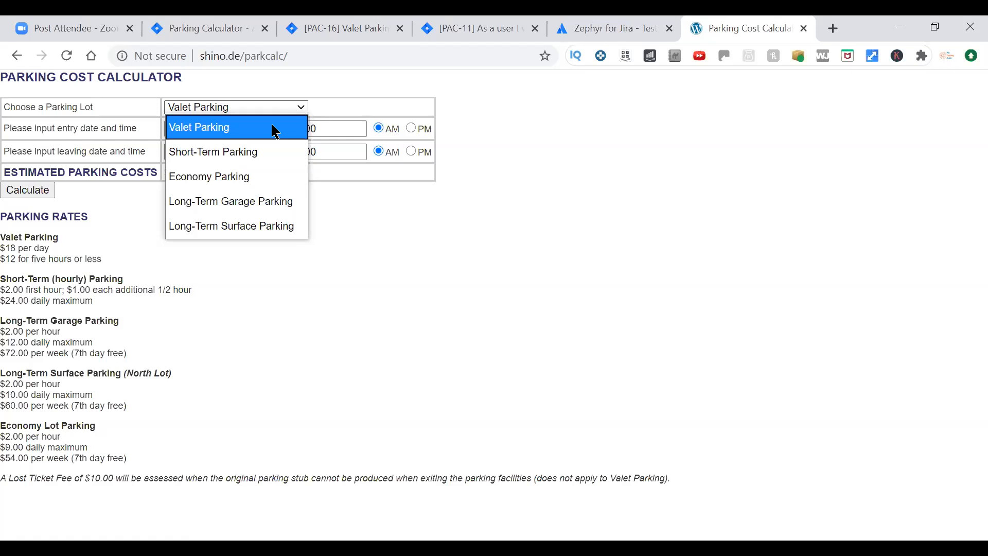
left_click(276, 132)
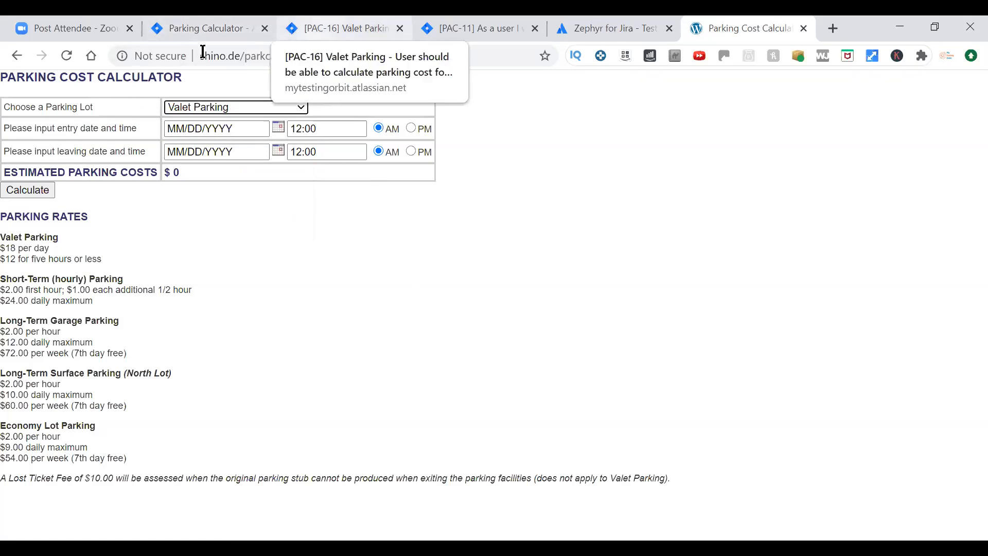
Step: Return to PAC-16 and enter the third test step "Enter entry date and time"
left_click(340, 29)
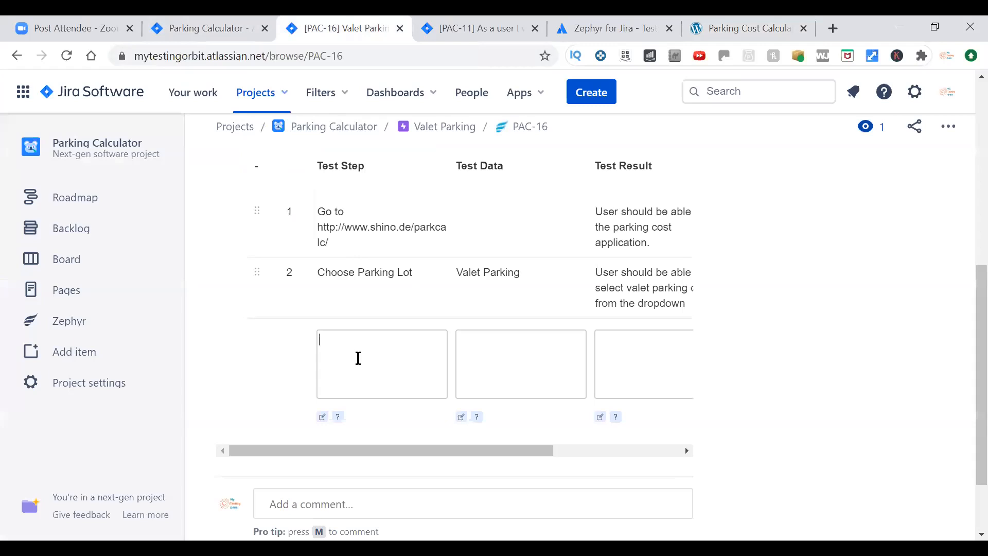
type("Enter entry date and time")
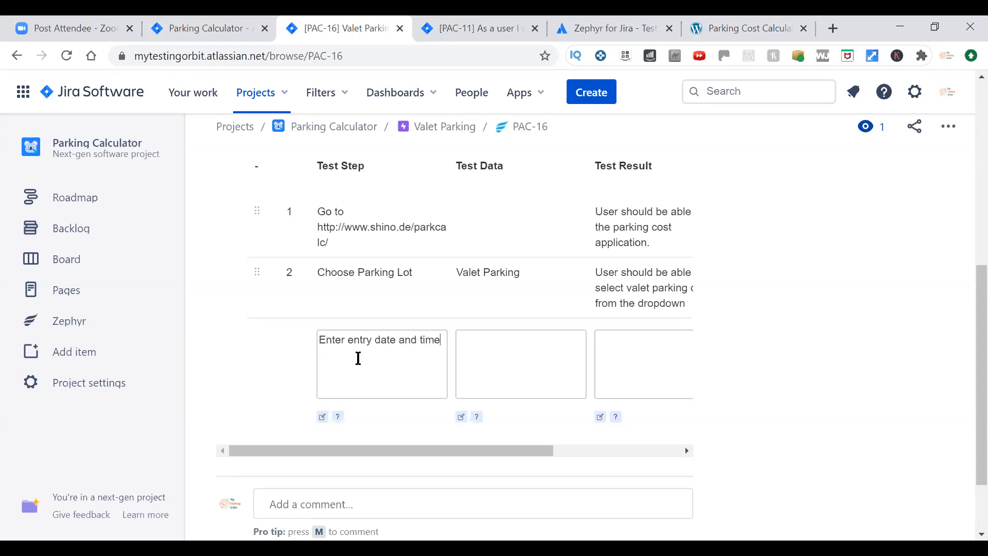
Step: Pick 7/19/2020 as the entry date in the Parking Cost Calculator and copy it into the third step's test data in PAC-16
left_click(750, 29)
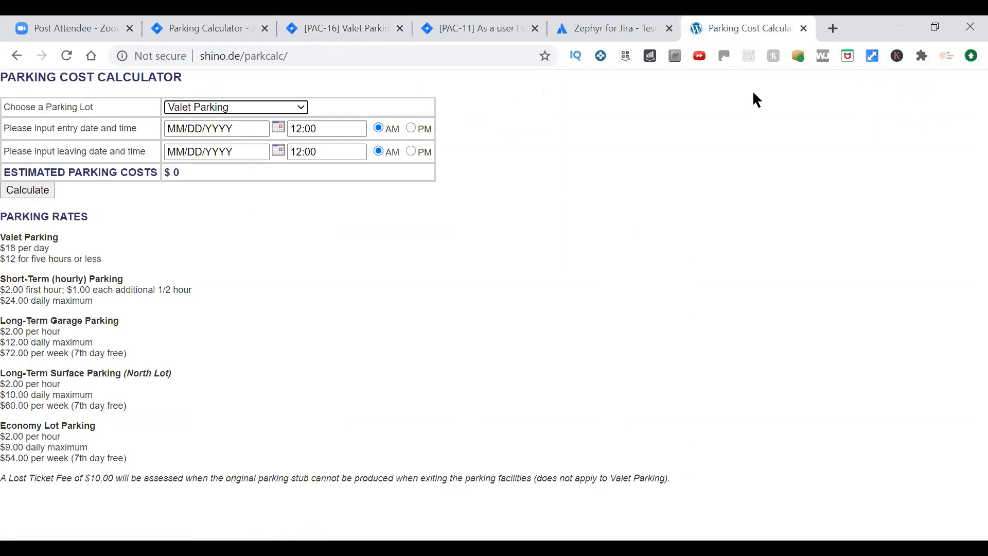
left_click(282, 135)
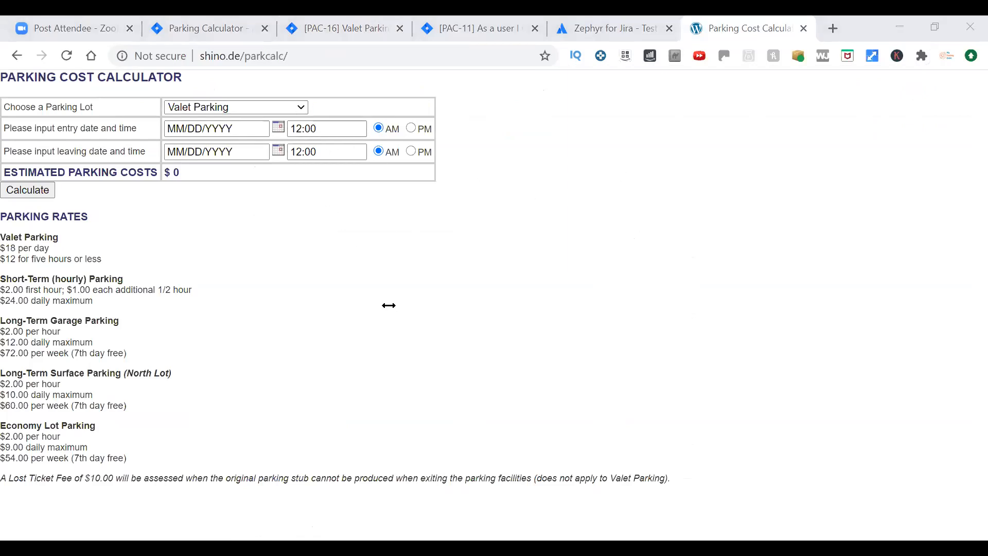
left_click(414, 324)
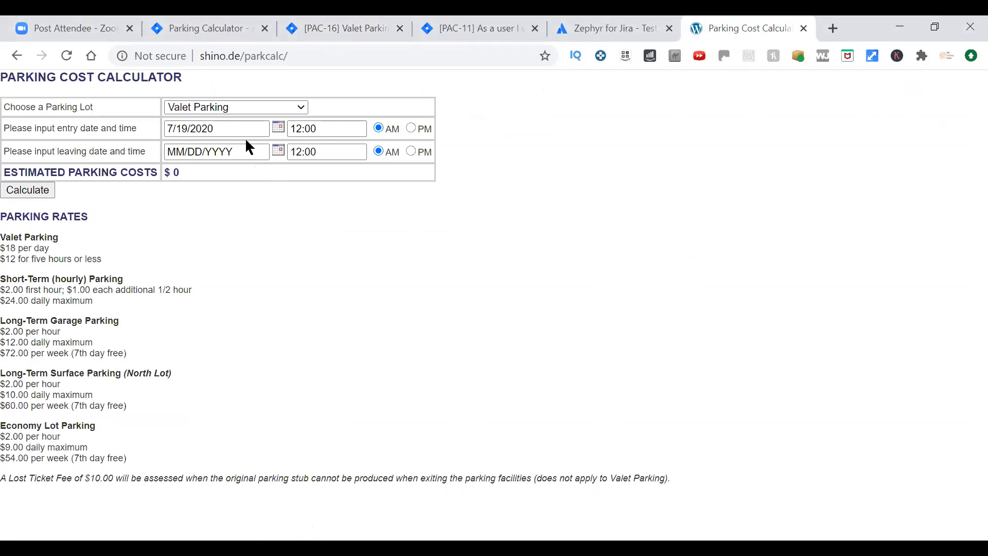
left_click_drag(165, 133, 277, 124)
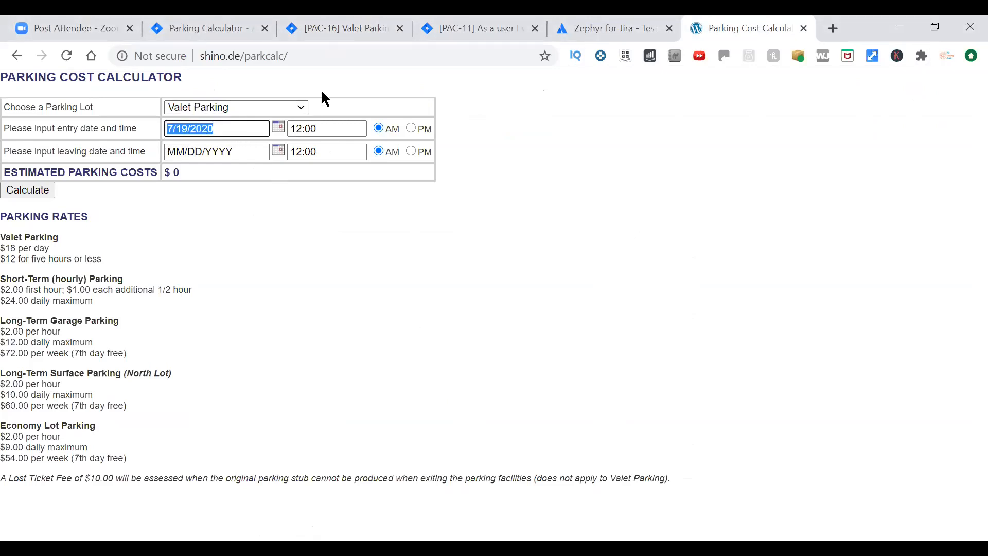
left_click(195, 35)
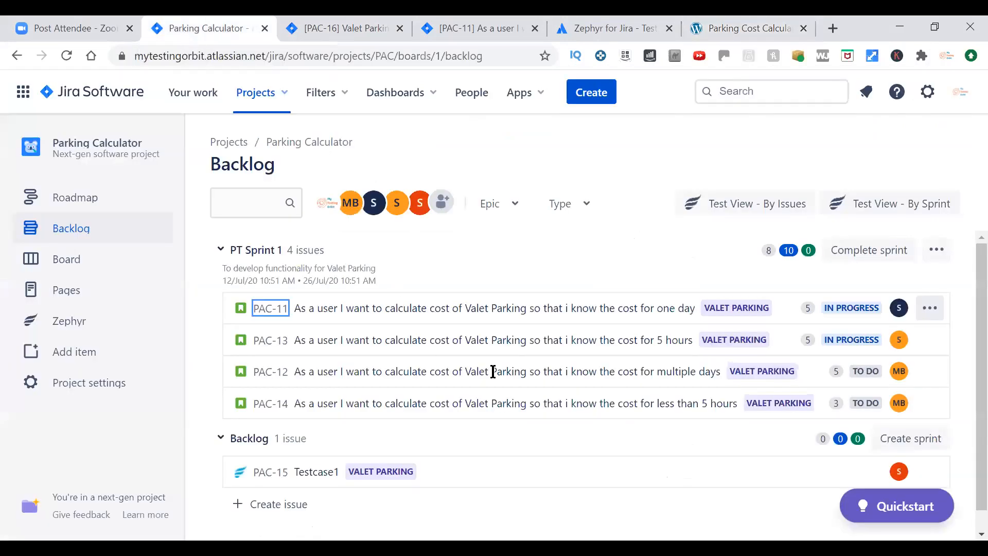
key("ctrl+Tab")
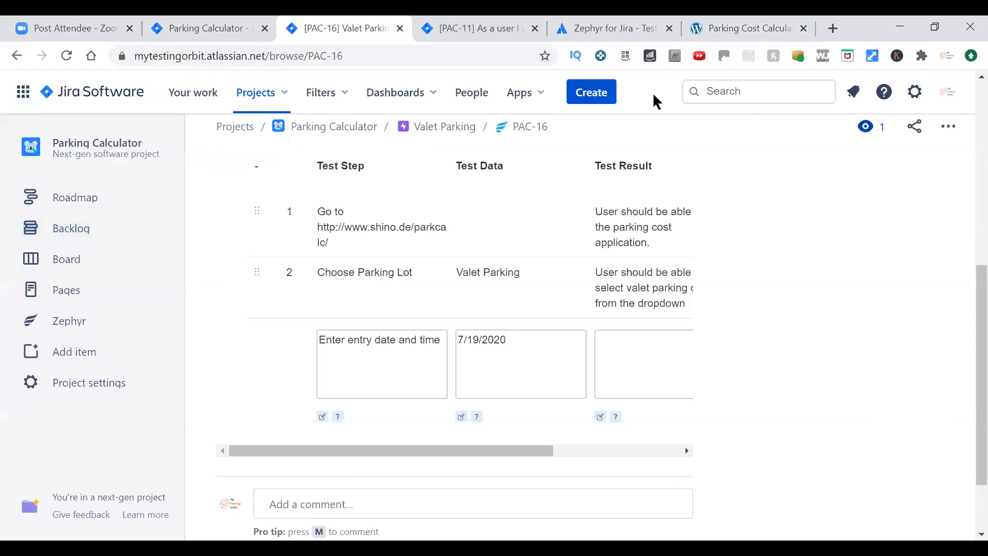
Step: Set the calculator's entry time to PM and add "12pm" under the date in PAC-16's third test data
key("ctrl+9")
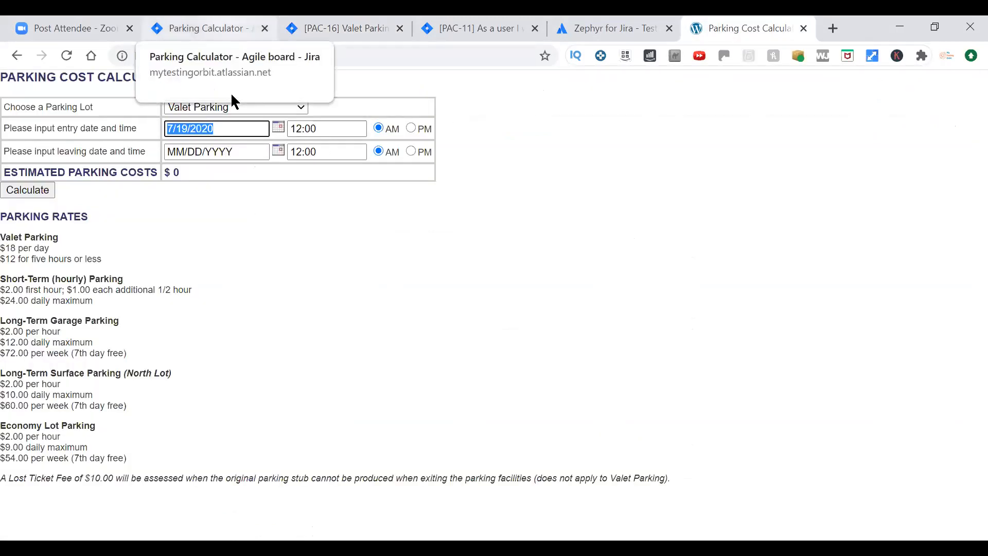
left_click(412, 128)
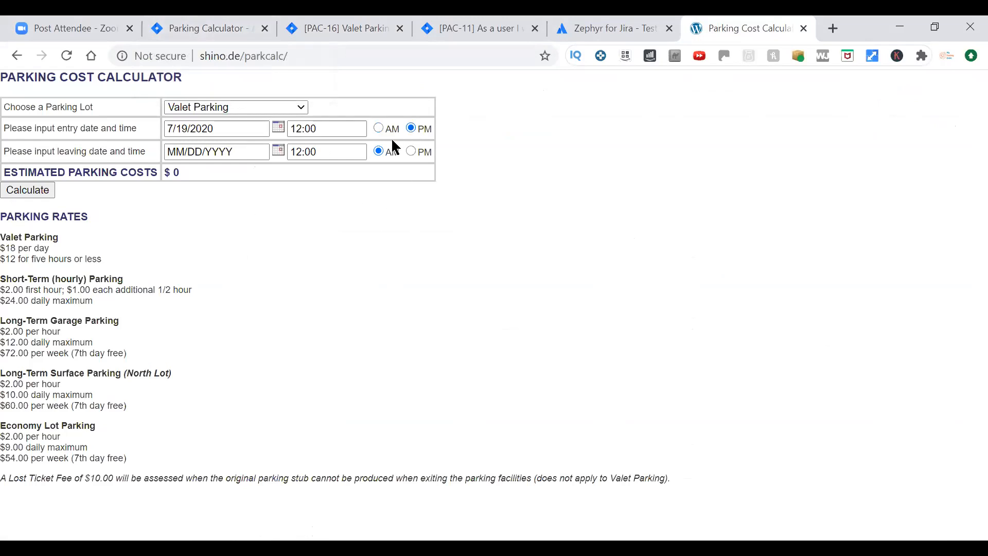
key("ctrl+2")
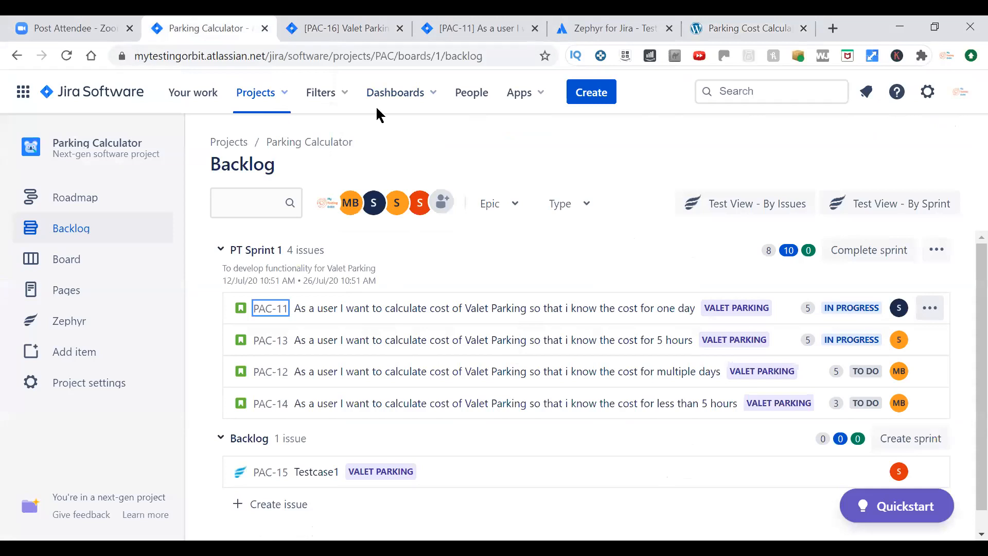
key("ctrl+3")
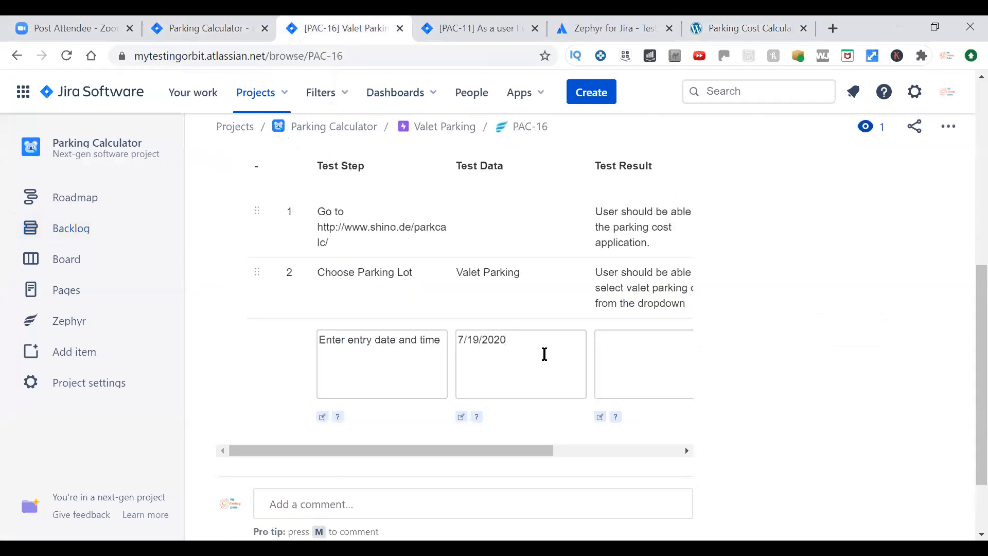
type("12pm")
Step: Set the third step's result to "User should be able to enter entry date and time" and save the step
left_click(621, 351)
type("User should be able to enter ")
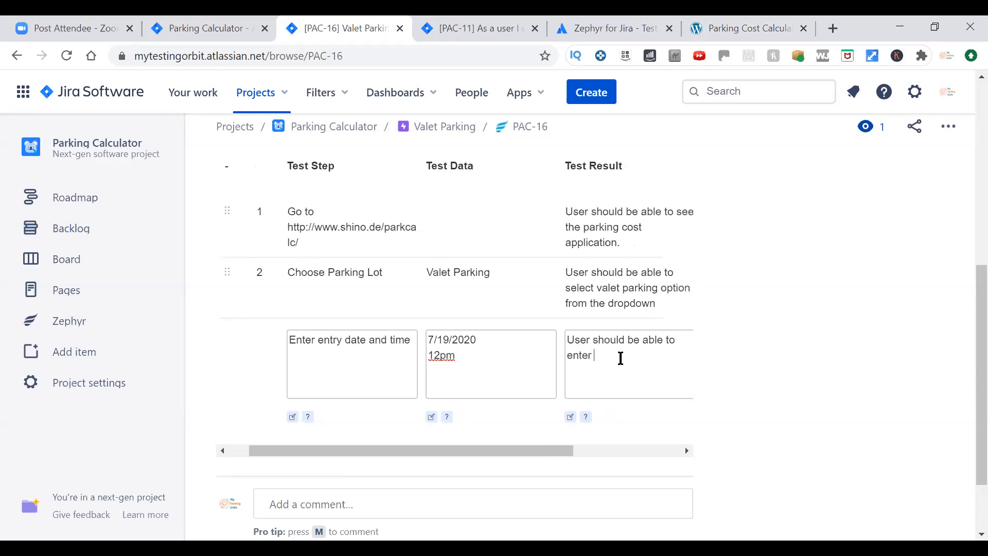
type("entry date and time")
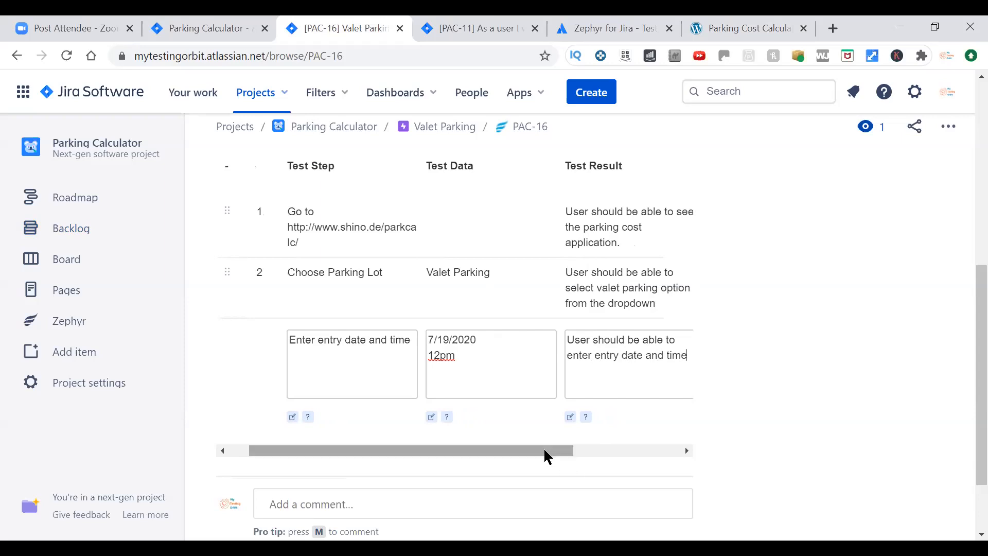
left_click_drag(547, 456, 695, 448)
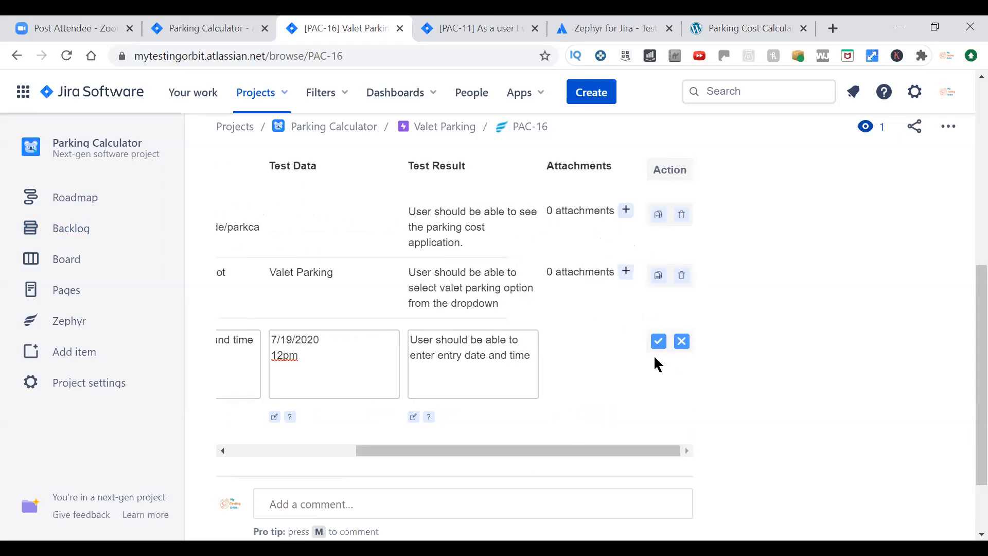
left_click(659, 342)
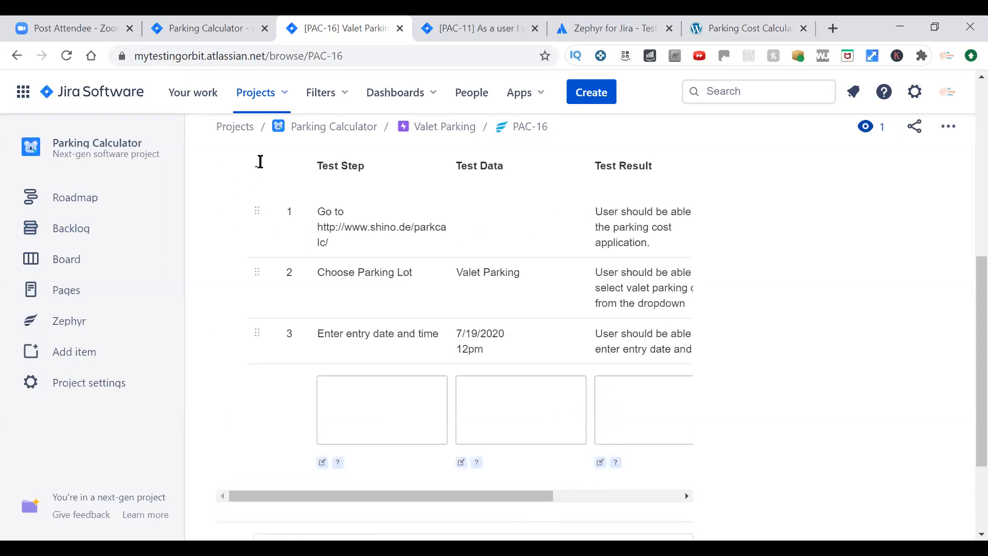
Step: Switch to the Parking Cost Calculator and set the leaving date and time to 7/19/2020, 10 PM
left_click(741, 28)
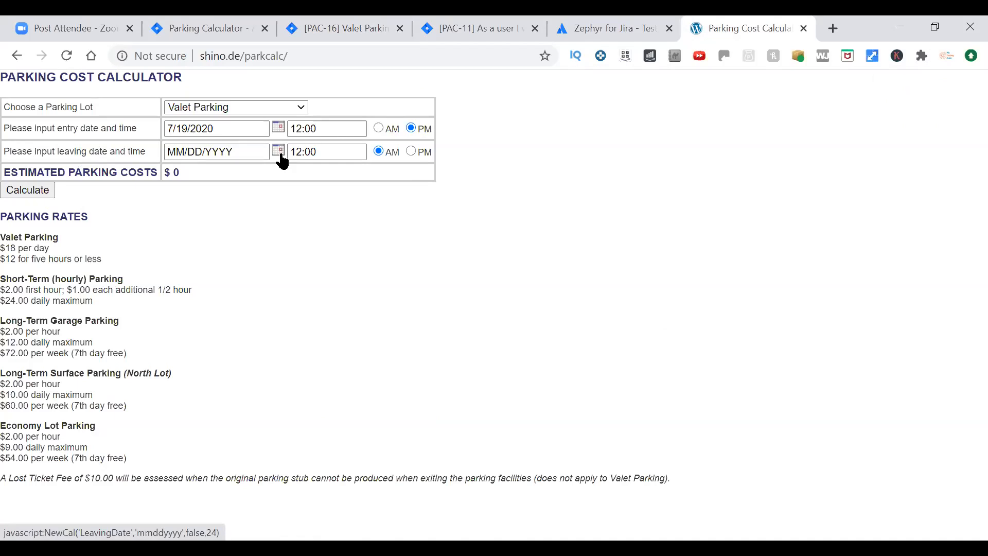
left_click(283, 161)
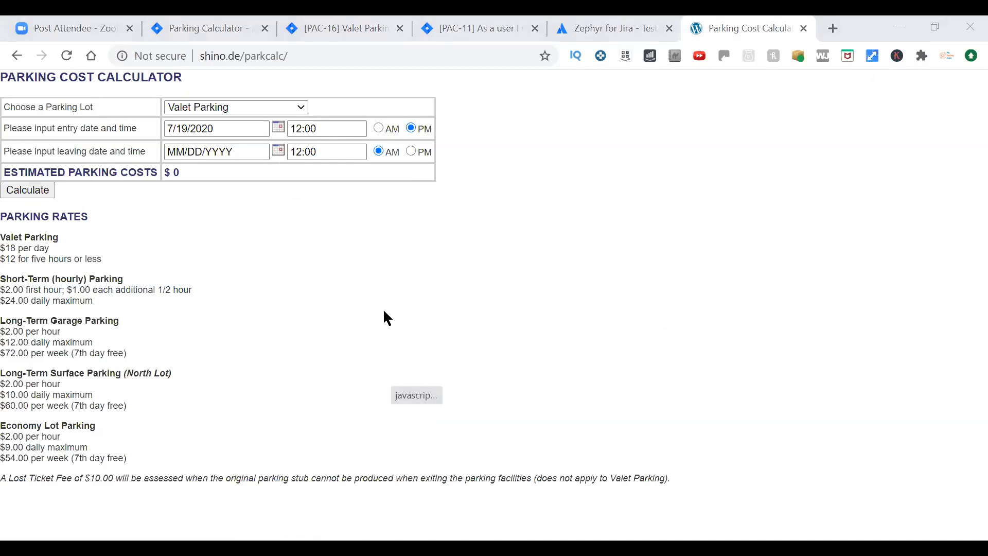
left_click(404, 325)
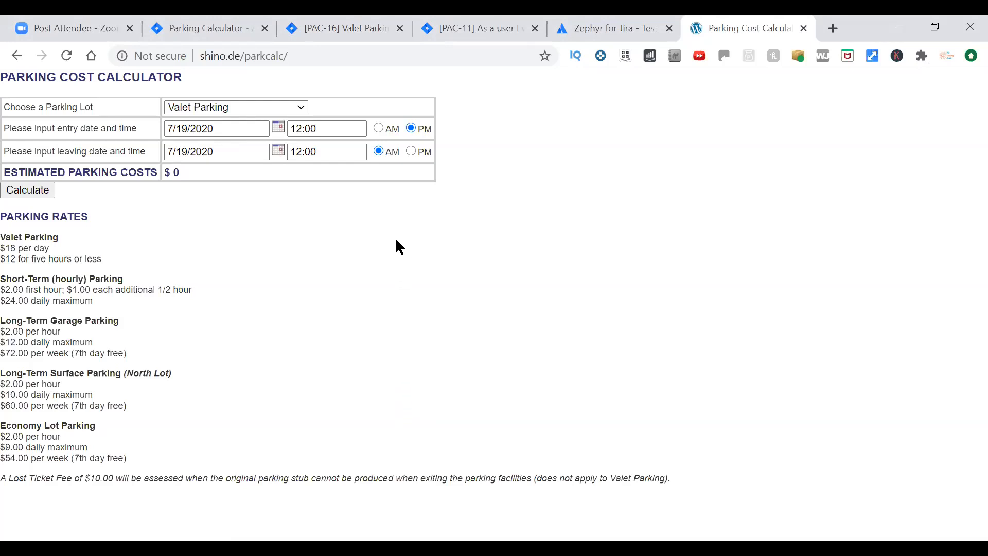
triple_click(352, 155)
type("10")
left_click(409, 145)
Step: Return to PAC-16 and enter the fourth test step "Enter leaving date and time" with test data "7/19/2020" and "10pm" on separate lines
left_click(327, 29)
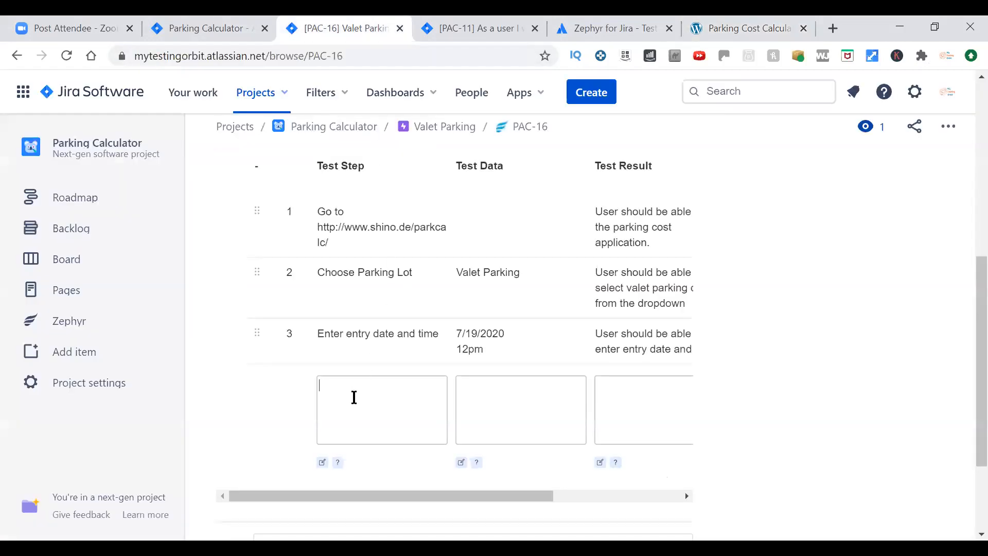
type("Enter leaving date and time")
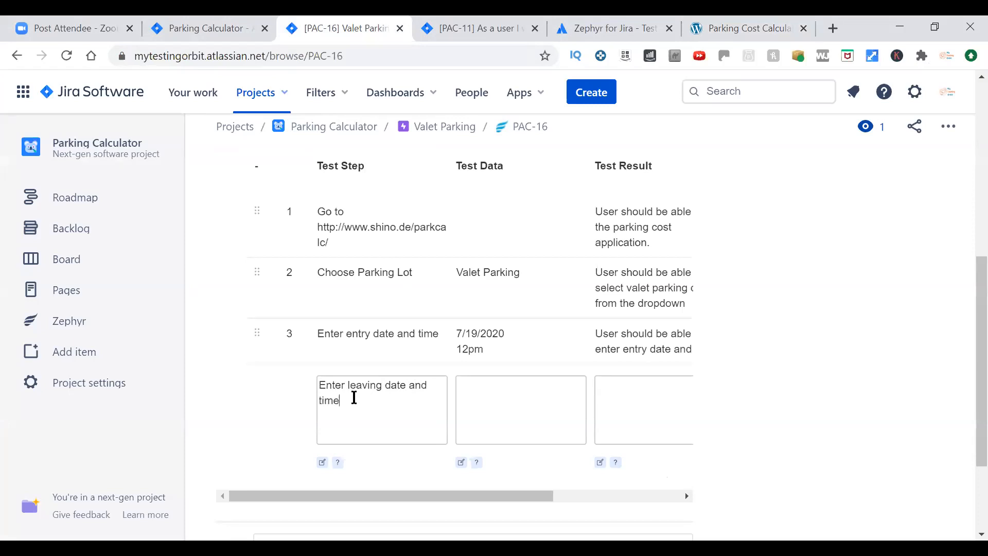
left_click(479, 389)
type("7")
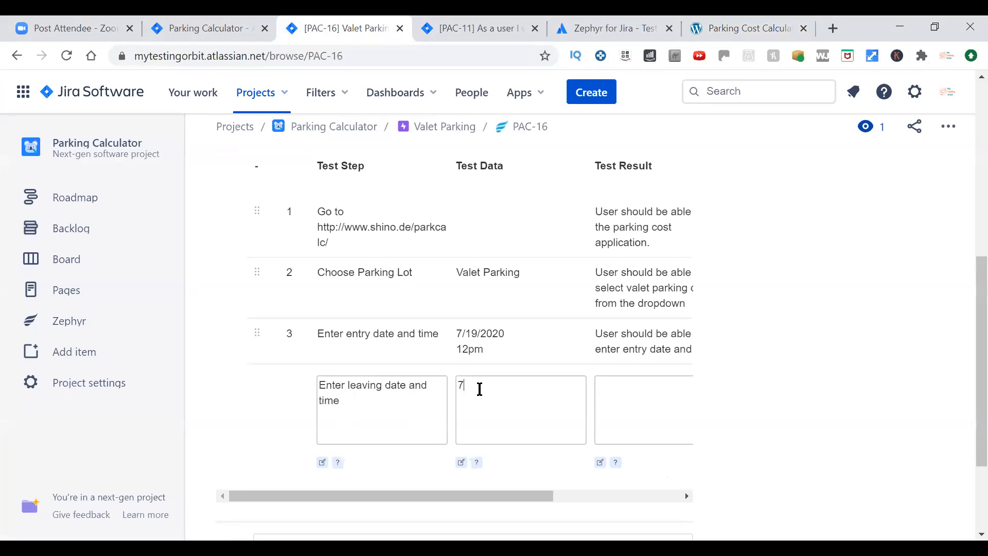
type("/19/2020")
key("Return")
type("10pm")
Step: Set the fourth step's result to "User should be able to enter leaving date and time" and save the step
left_click(669, 402)
type("User should be able to ")
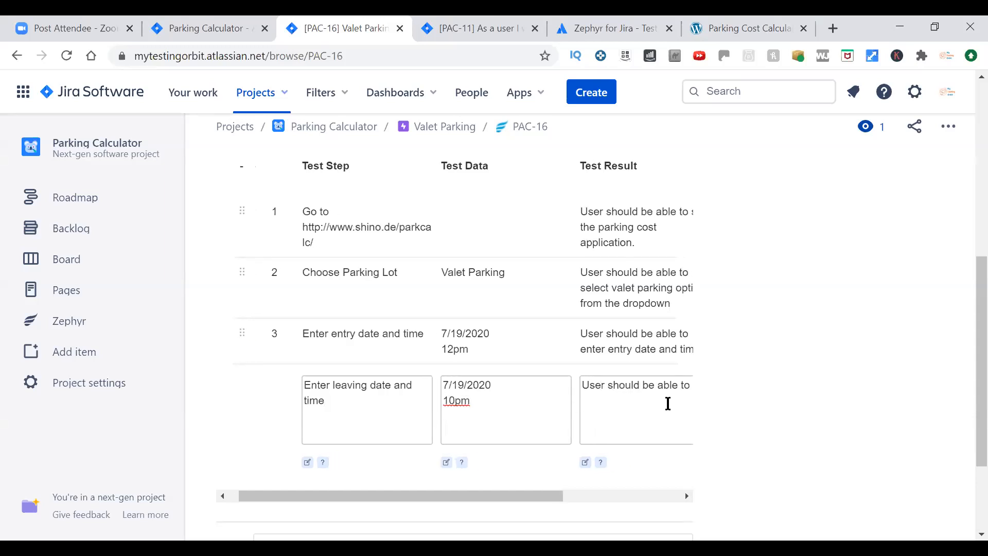
type("enter le")
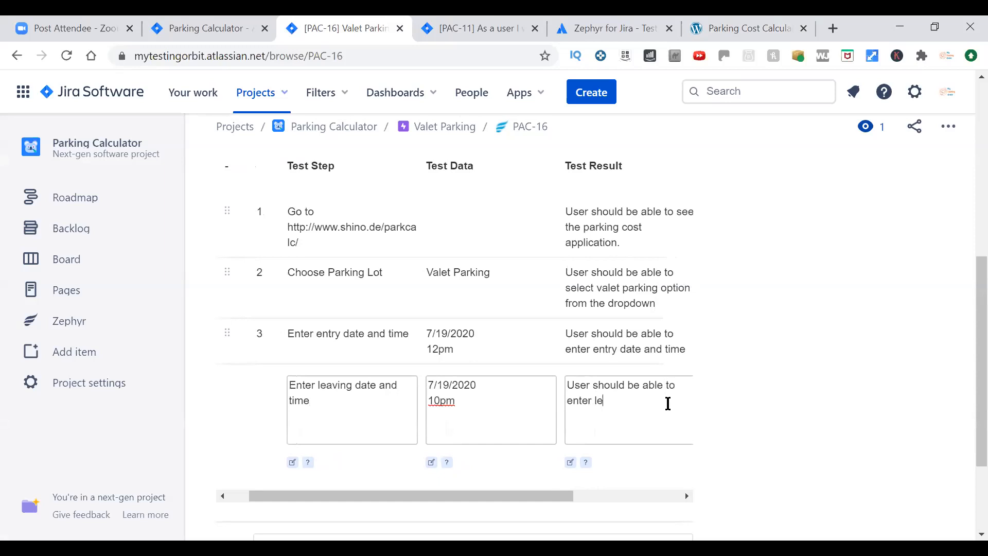
type("aving date and time")
left_click_drag(502, 497, 679, 413)
left_click(658, 388)
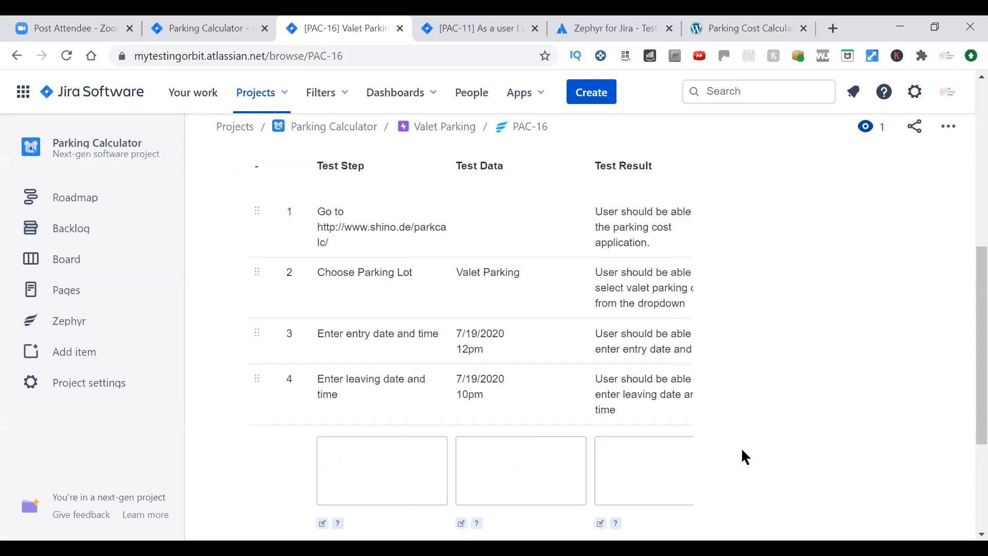
Step: Check the calculator's form, return to PAC-16 and enter the fifth test step "Click 'Calculate' button"
left_click(741, 29)
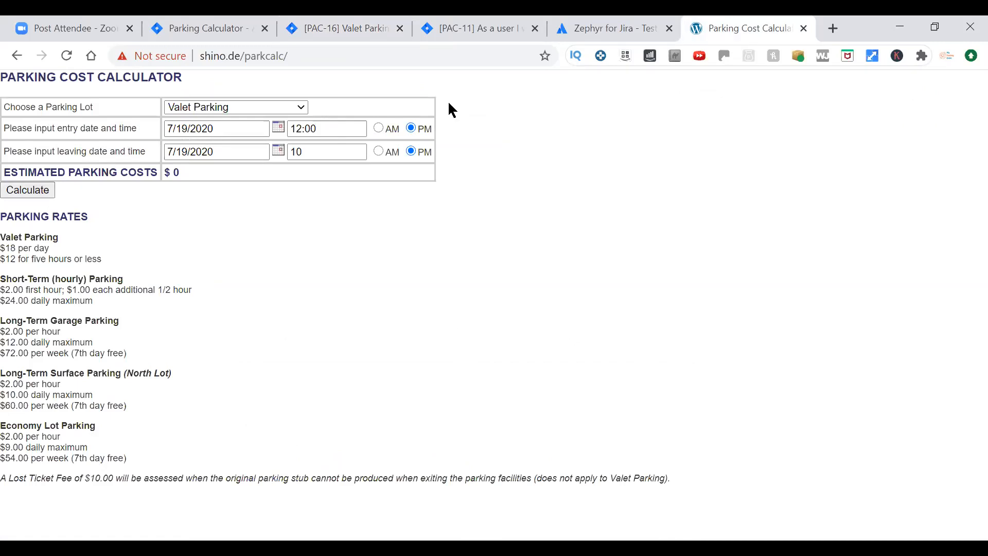
left_click(345, 29)
left_click(369, 459)
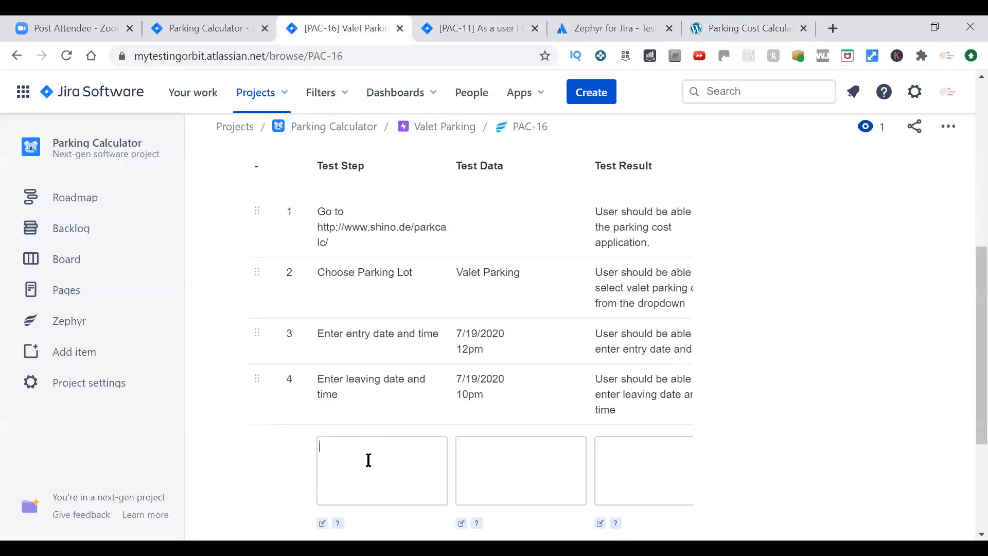
type("Click c")
type("al")
key("BackSpace")
key("BackSpace")
key("BackSpace")
type("'Calculate' button")
left_click(499, 452)
type("Us")
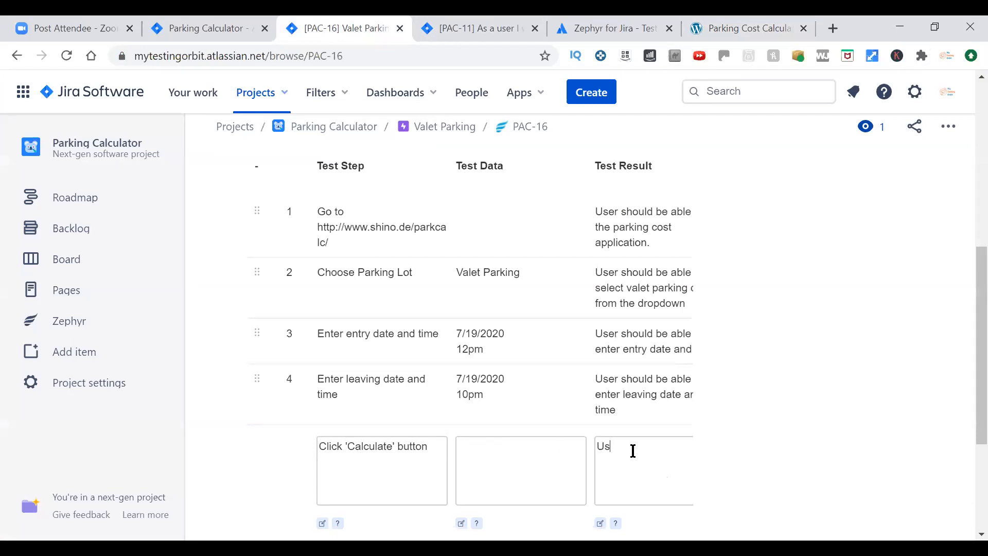
type("er shnoul")
key("BackSpace")
key("BackSpace")
key("BackSpace")
key("BackSpace")
key("BackSpace")
key("BackSpace")
key("BackSpace")
key("BackSpace")
key("BackSpace")
key("BackSpace")
key("BackSpace")
type("paking cost")
key("BackSpace")
key("BackSpace")
key("BackSpace")
key("BackSpace")
key("BackSpace")
key("BackSpace")
key("BackSpace")
key("BackSpace")
key("BackSpace")
key("BackSpace")
Step: Set the fifth step's result to "parking cost should be shown as $18." and save the step
type("parking cost should be shown as ")
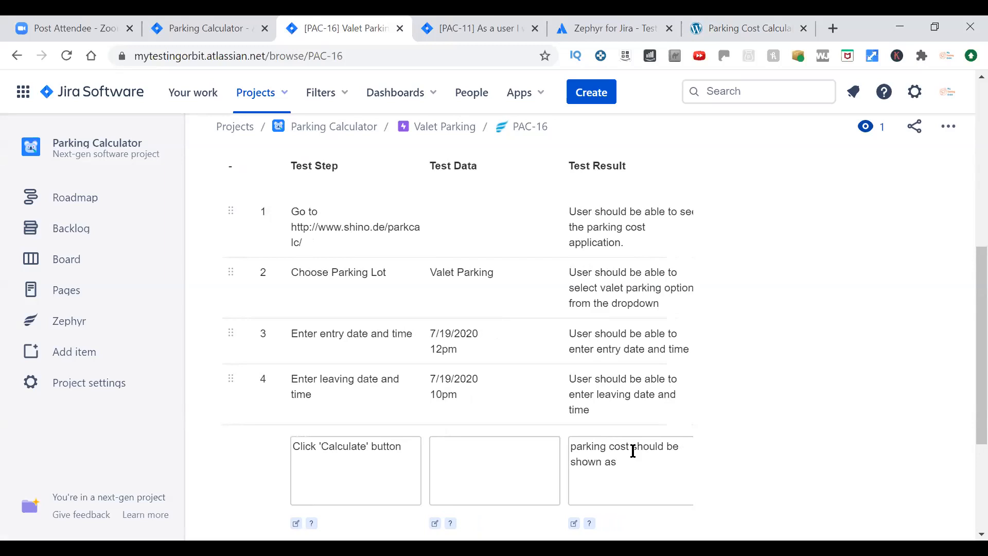
type("$")
type("1111111")
key("BackSpace")
key("BackSpace")
key("BackSpace")
key("BackSpace")
key("BackSpace")
key("BackSpace")
type("8.")
scroll(561, 453, "down", 3)
left_click_drag(515, 404, 658, 400)
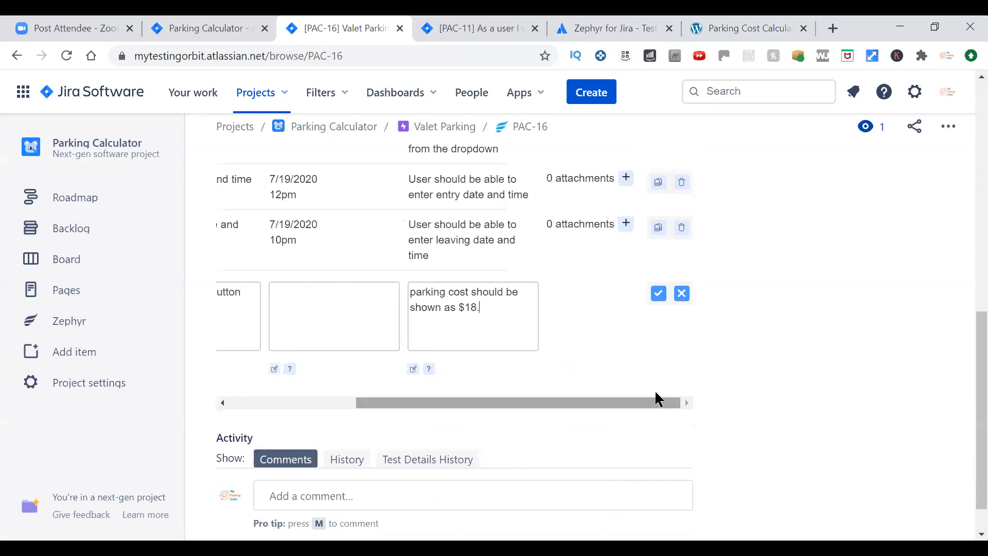
left_click(661, 299)
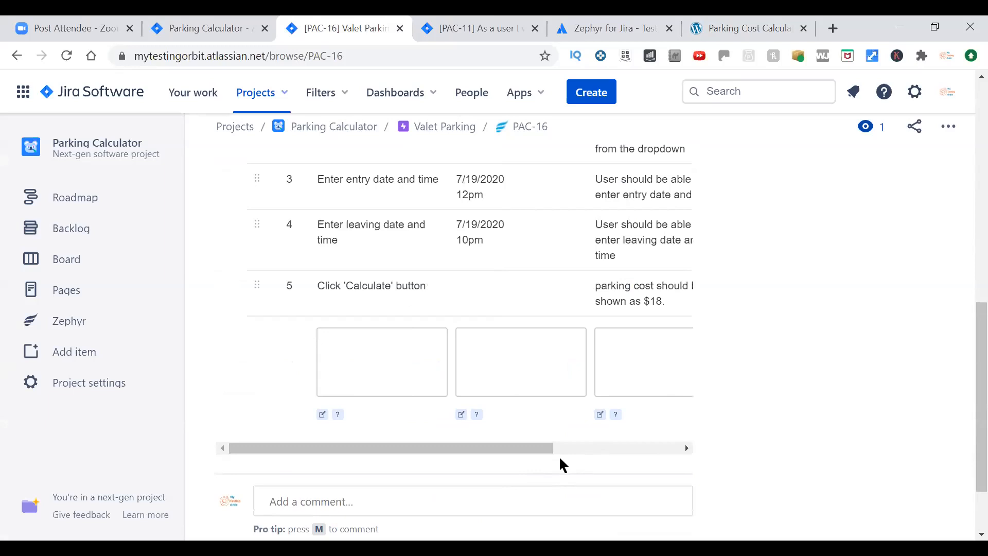
Step: Review the calculator's form, PAC-16's description and linked issue, and the acceptance criteria of story PAC-11
left_click(717, 29)
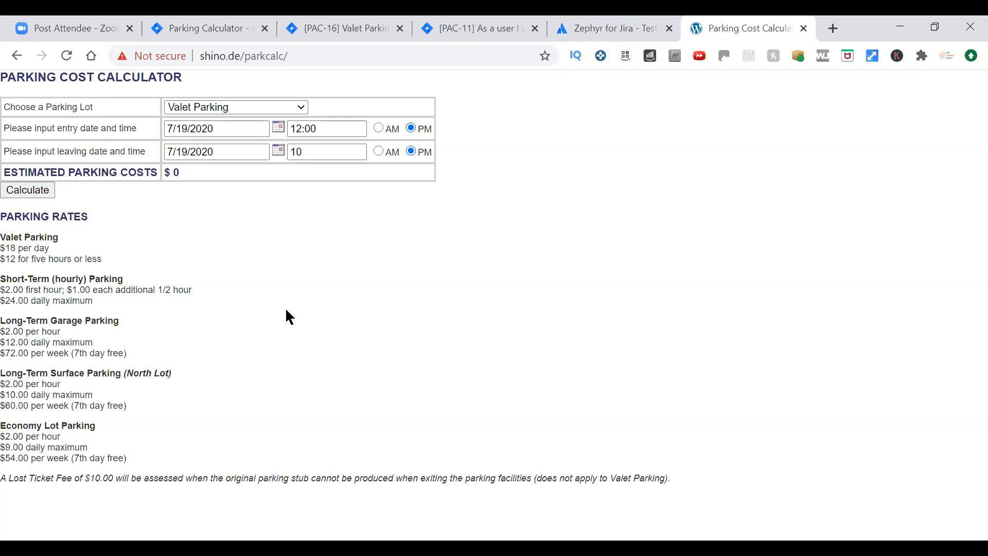
left_click(344, 28)
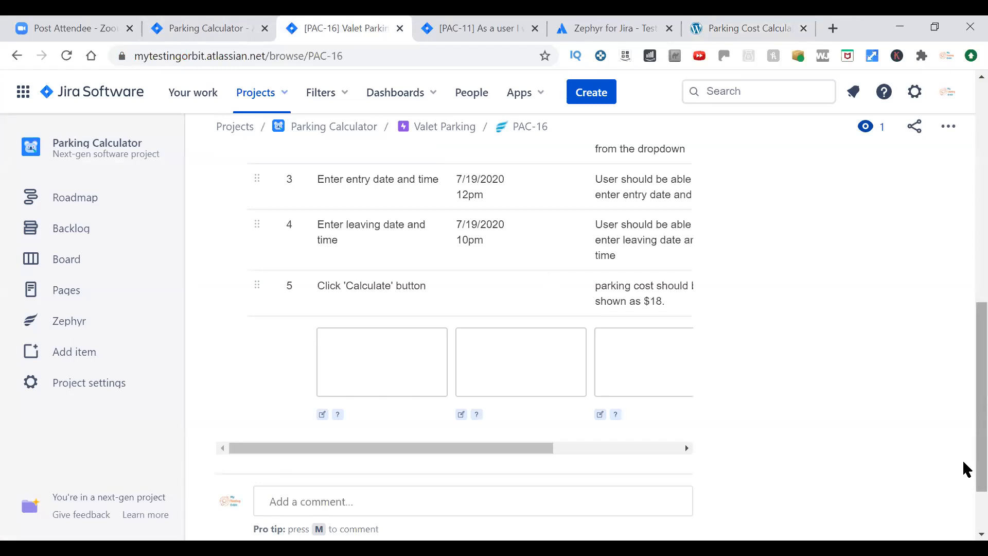
scroll(964, 472, "up", 3)
scroll(964, 398, "up", 5)
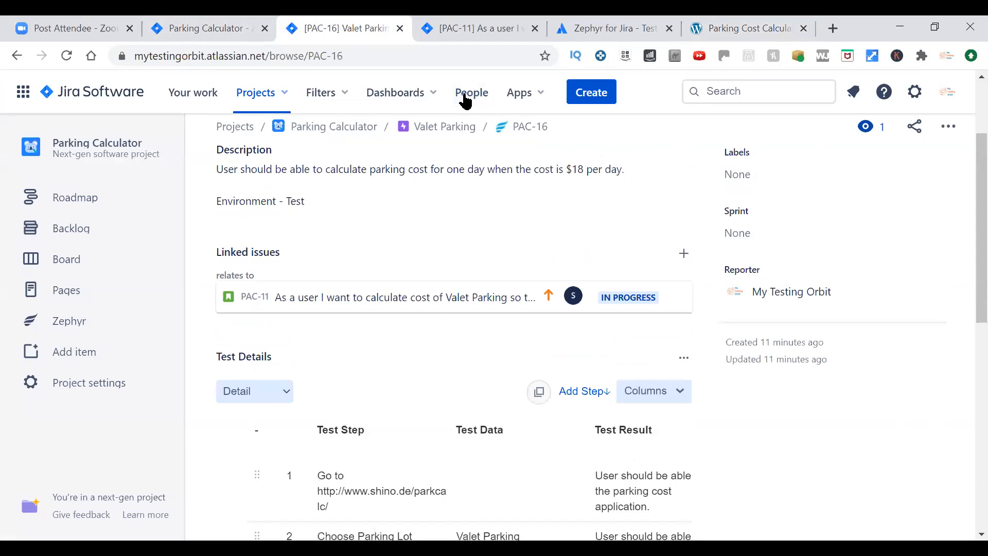
key("ctrl+Tab")
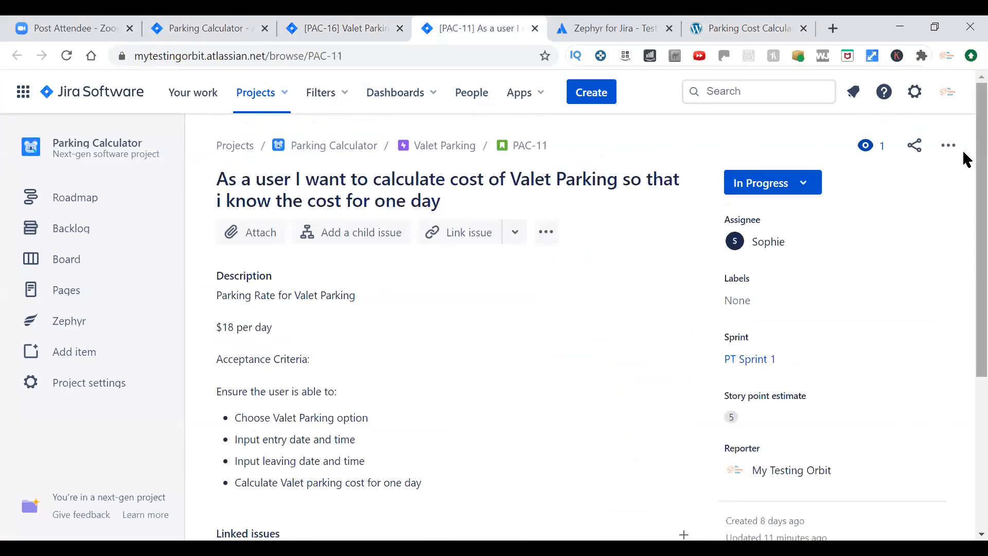
Step: Review story PAC-11's acceptance criteria and linked test case, and the parking calculator's date and time fields
scroll(963, 153, "down", 3)
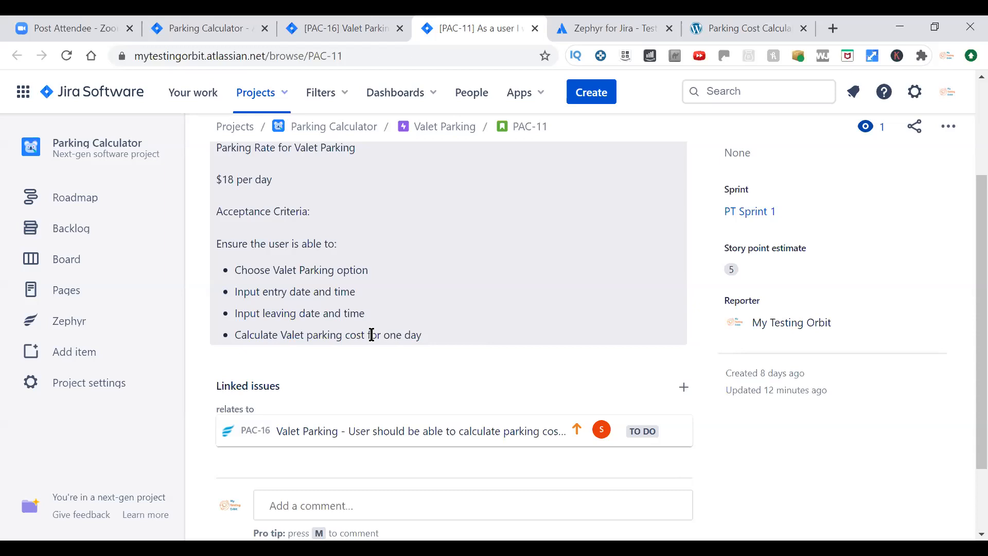
scroll(965, 398, "up", 2)
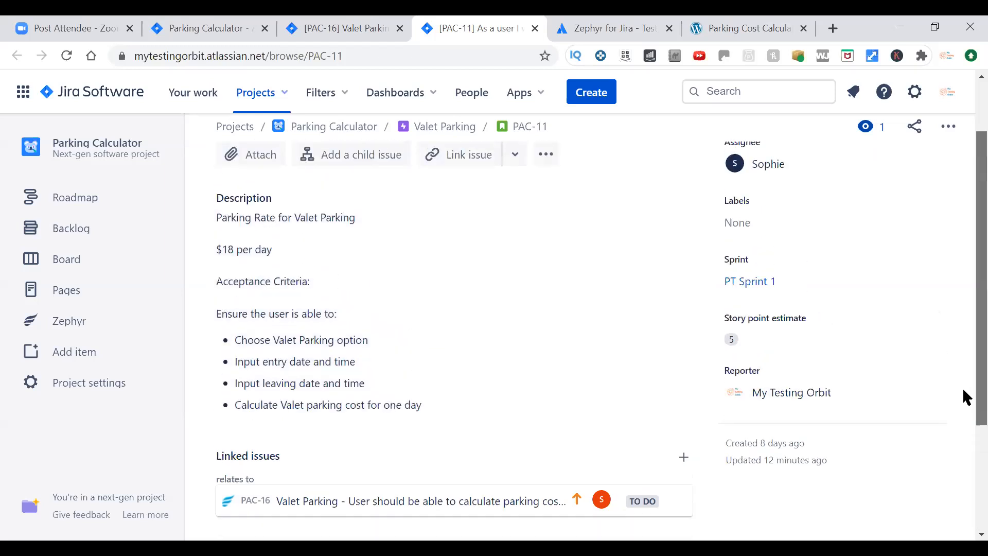
scroll(966, 401, "down", 1)
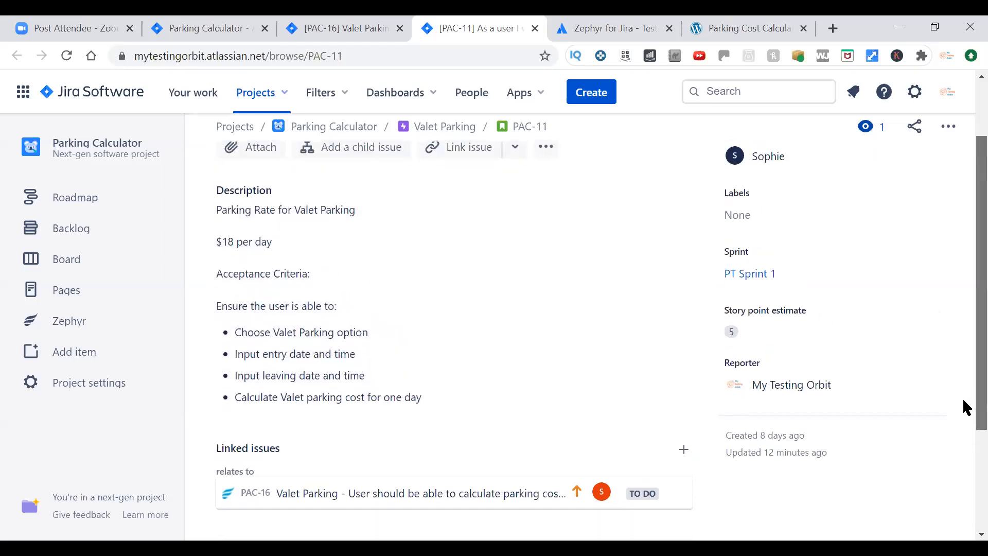
scroll(966, 420, "down", 1)
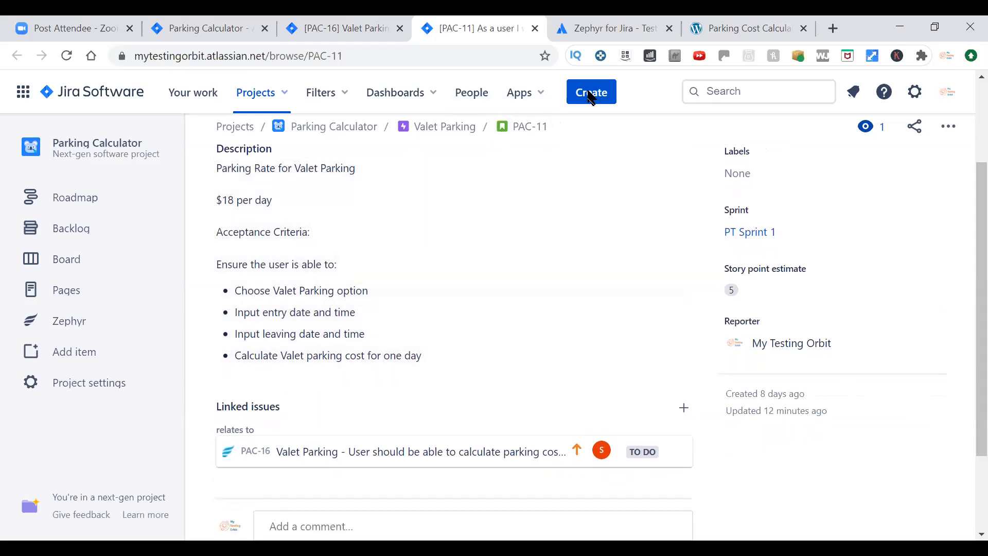
left_click(749, 28)
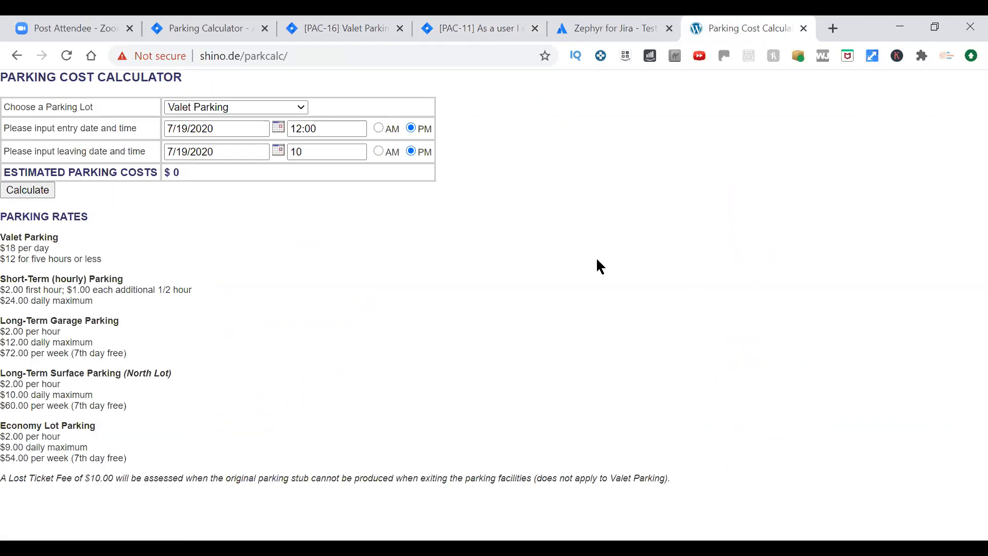
left_click(346, 129)
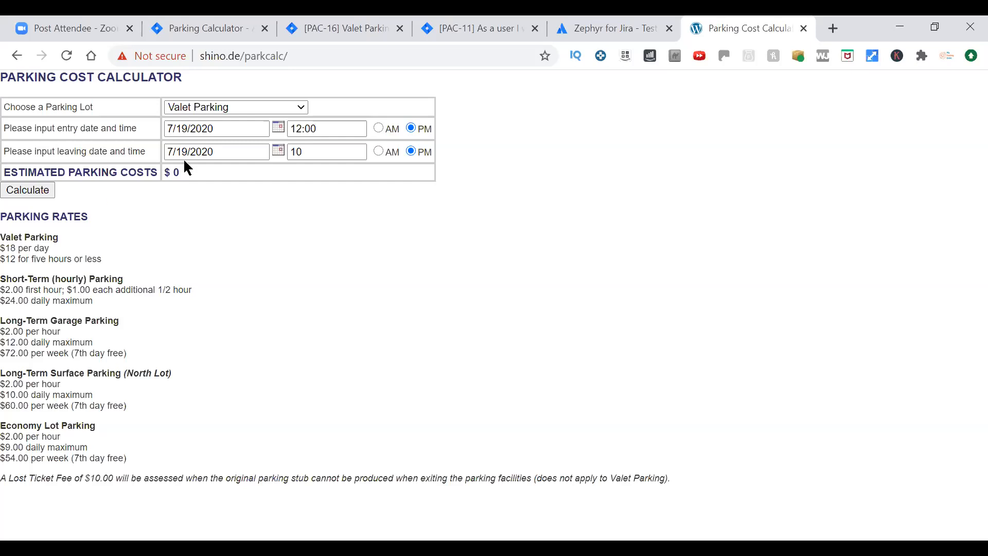
Step: Review PAC-16's linked story and its five test steps with their test data and expected results
key("ctrl+3")
key("ctrl+4")
key("ctrl+3")
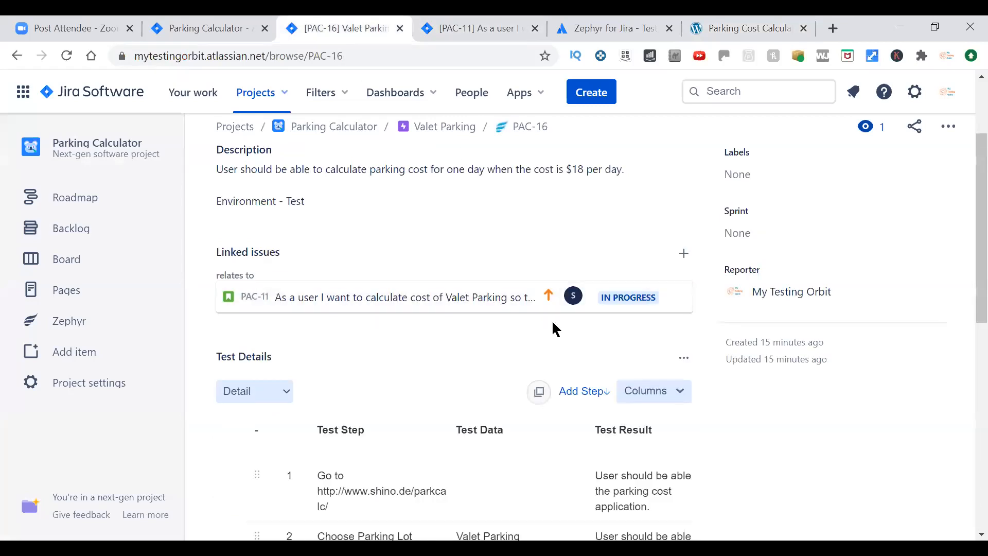
scroll(441, 309, "down", 3)
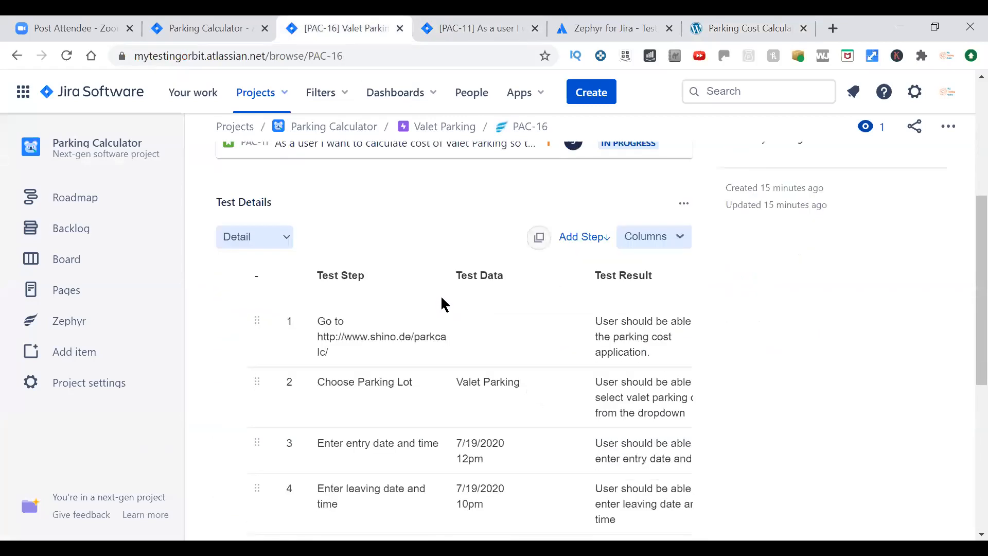
scroll(441, 303, "up", 5)
scroll(441, 304, "down", 2)
scroll(440, 305, "down", 4)
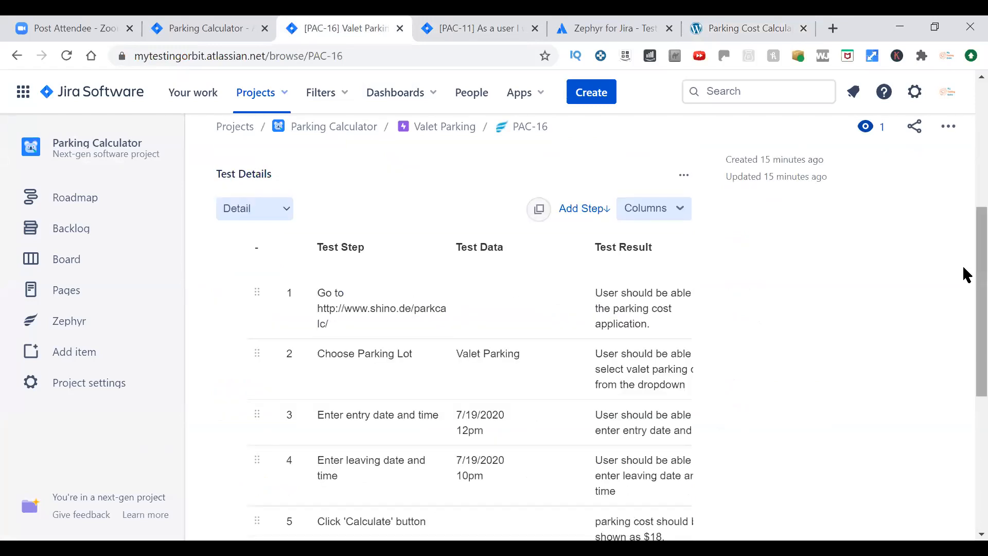
scroll(966, 289, "down", 2)
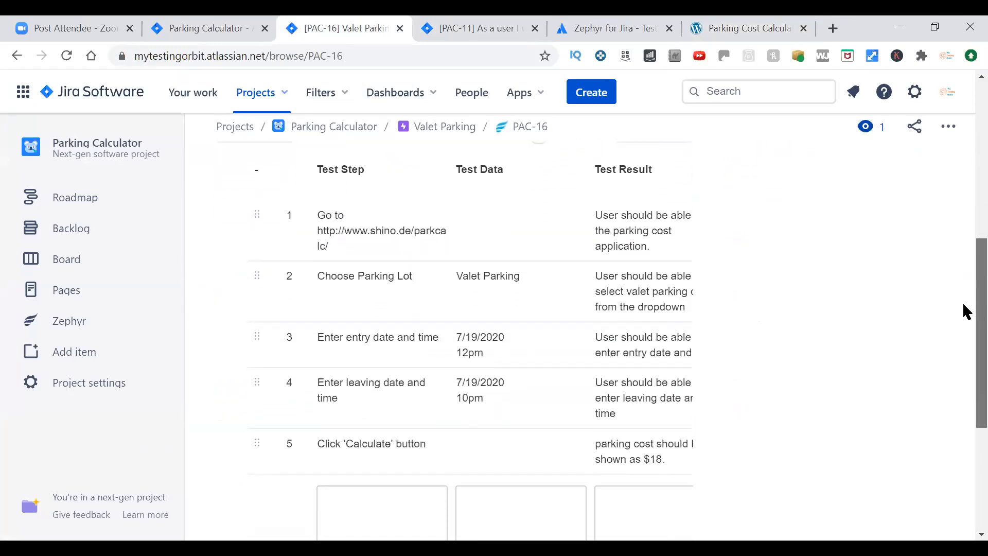
scroll(967, 324, "down", 1)
scroll(966, 334, "down", 1)
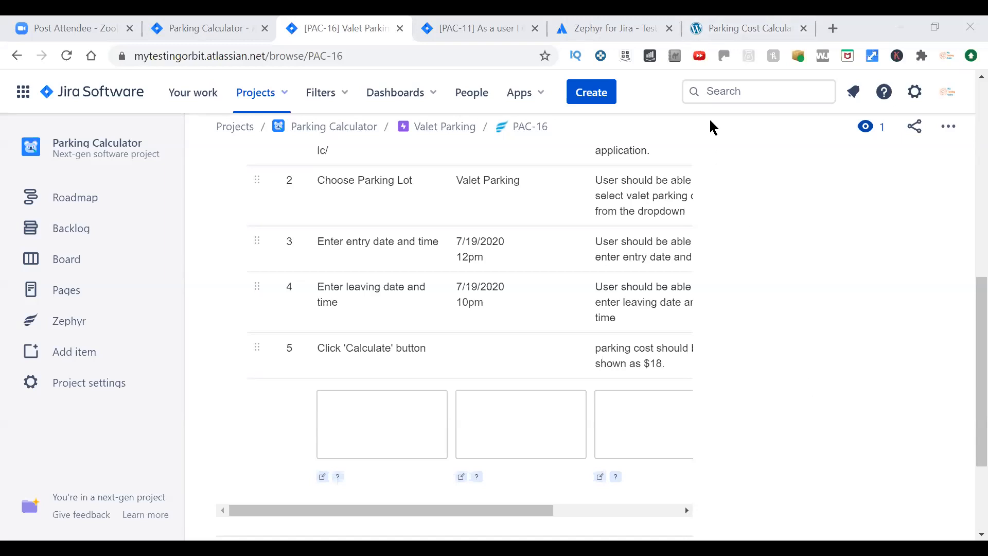
Step: Return to the parking calculator and set the leaving date to 7/21/2020
left_click(741, 28)
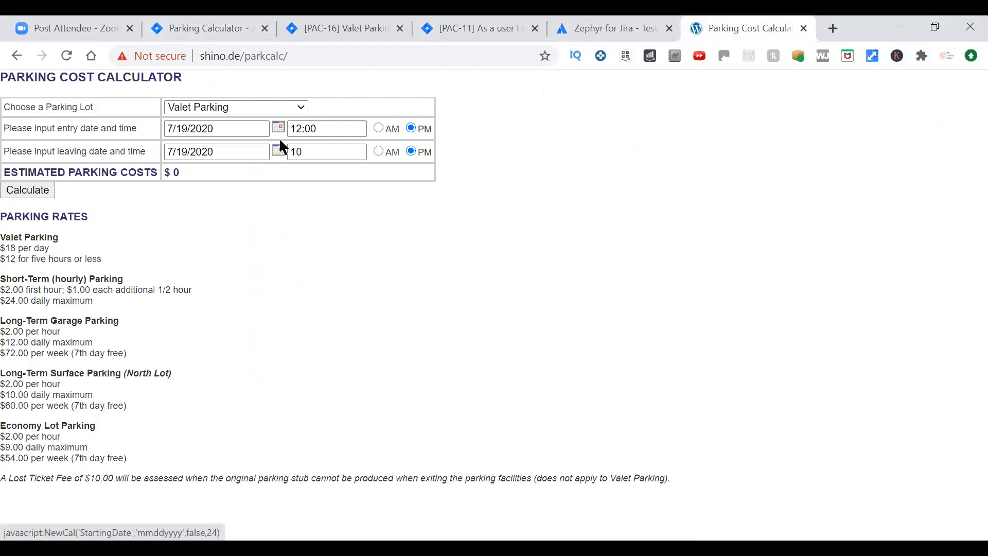
left_click(281, 151)
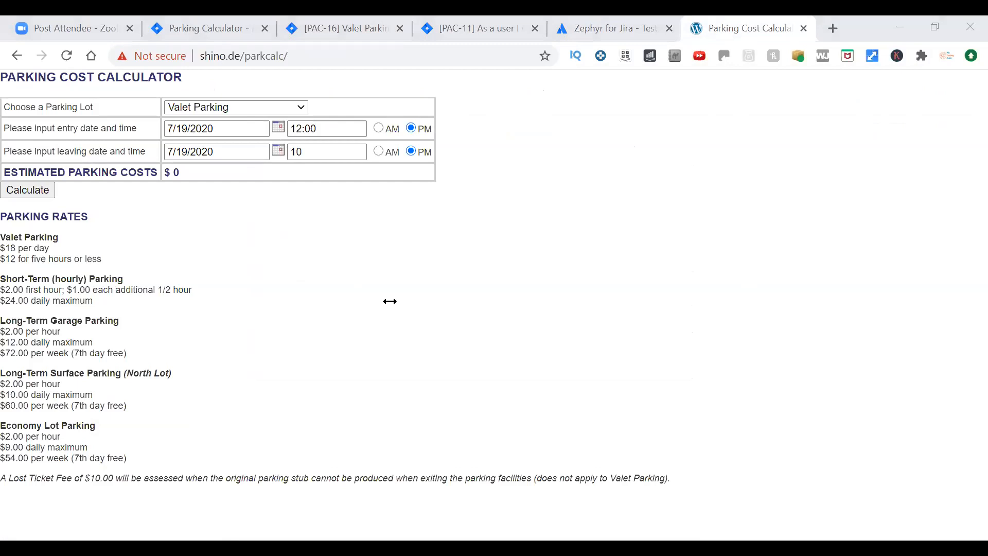
left_click(446, 328)
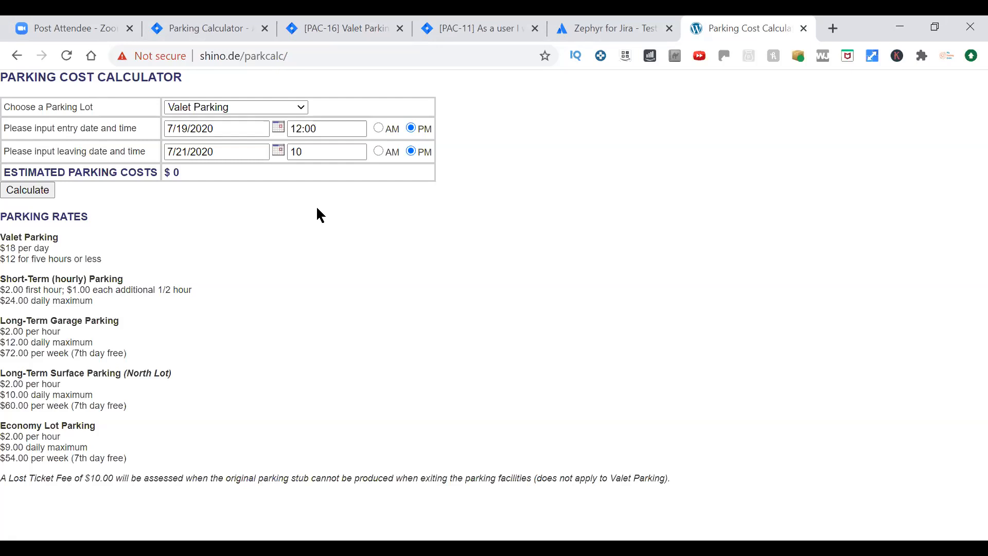
Step: Set both the entry date and the leaving date in the parking calculator to 7/17/2020
left_click(280, 131)
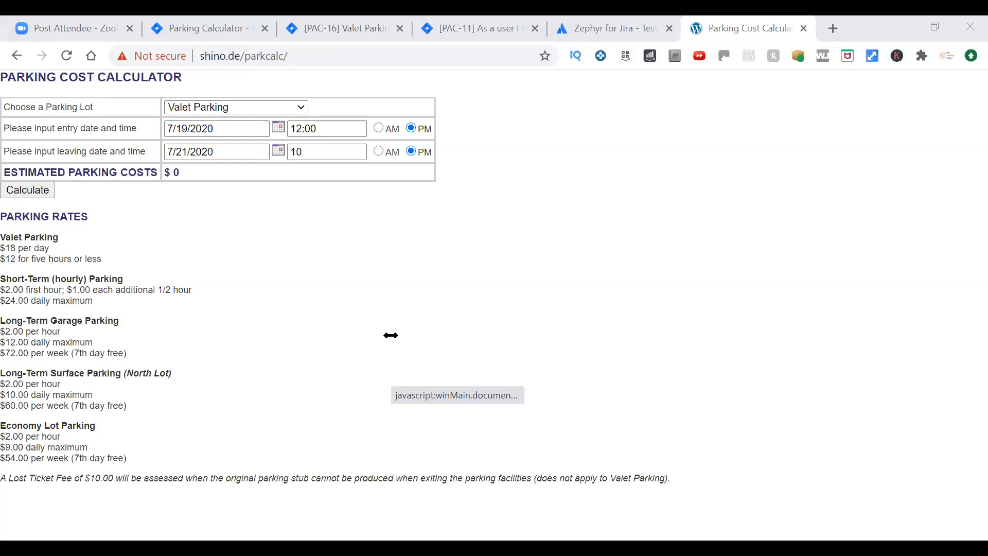
left_click(514, 318)
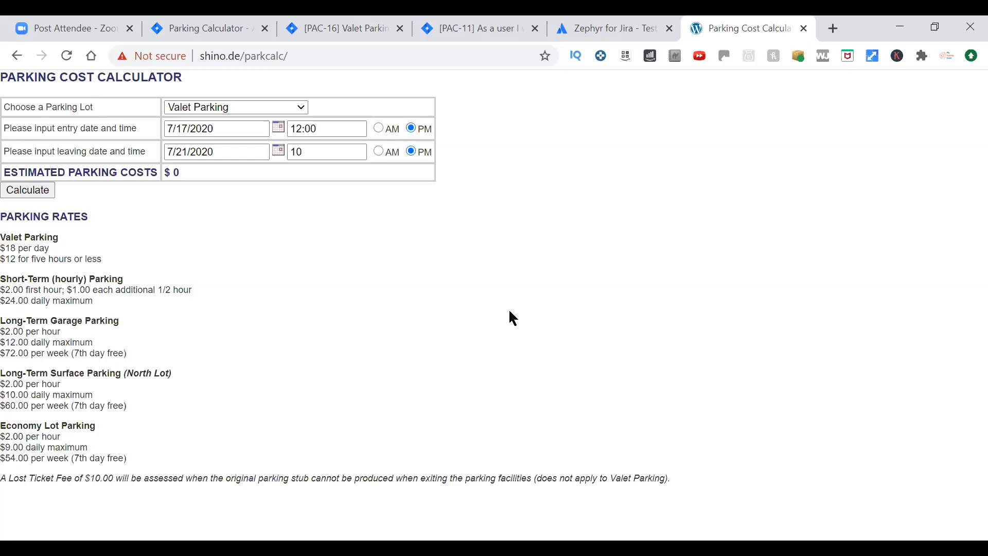
left_click(279, 151)
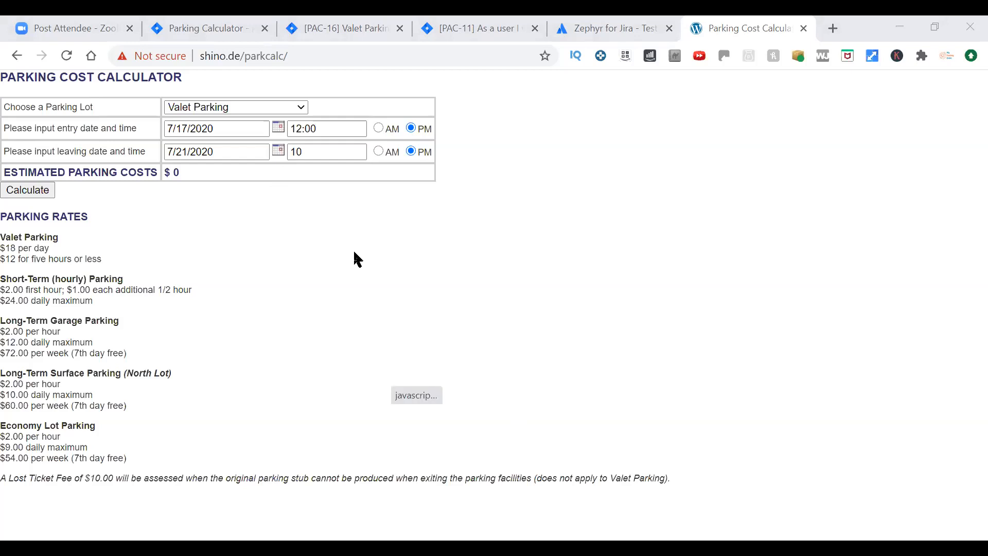
left_click(509, 314)
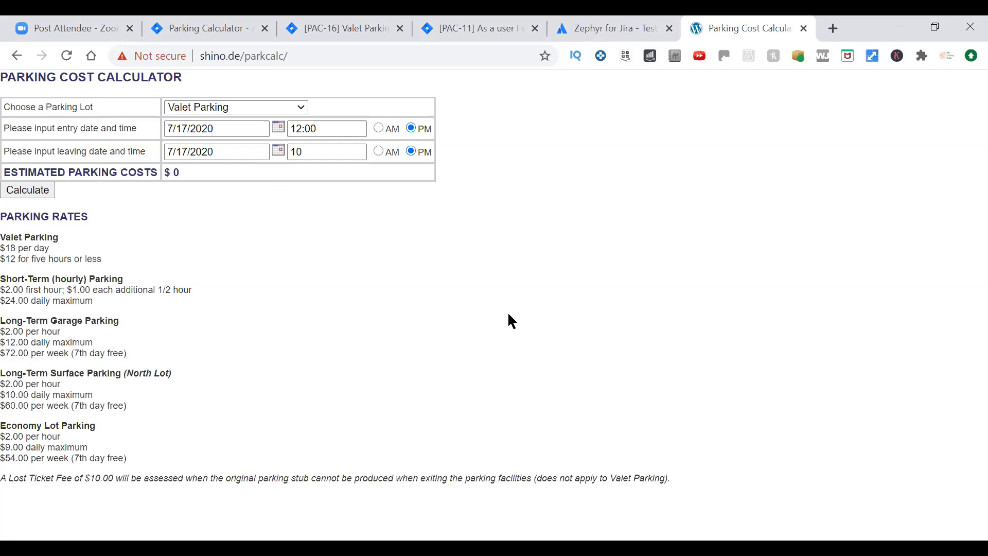
Step: Check the calculator's entry date picker and examine the Valet Parking rates for a day and for five hours or less
left_click(279, 129)
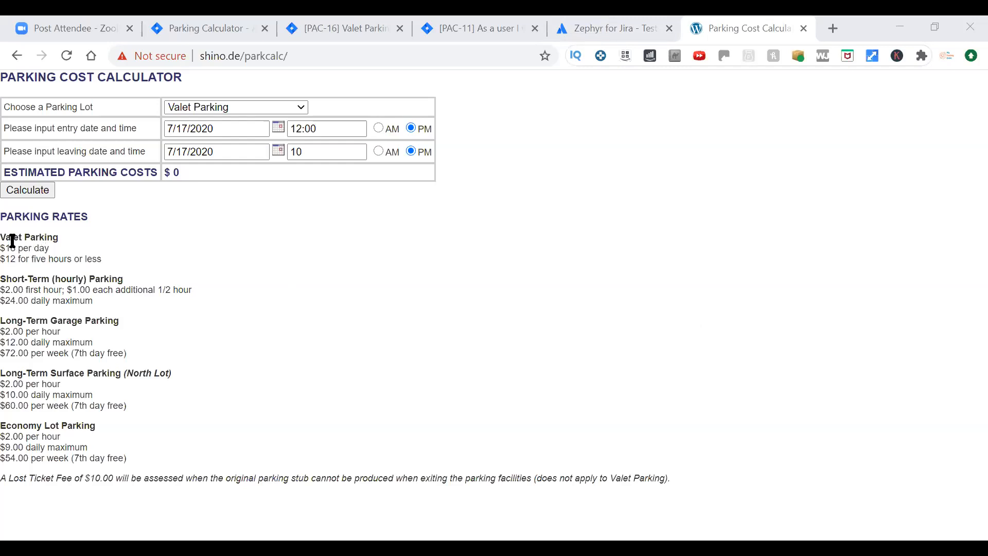
left_click_drag(1, 238, 109, 264)
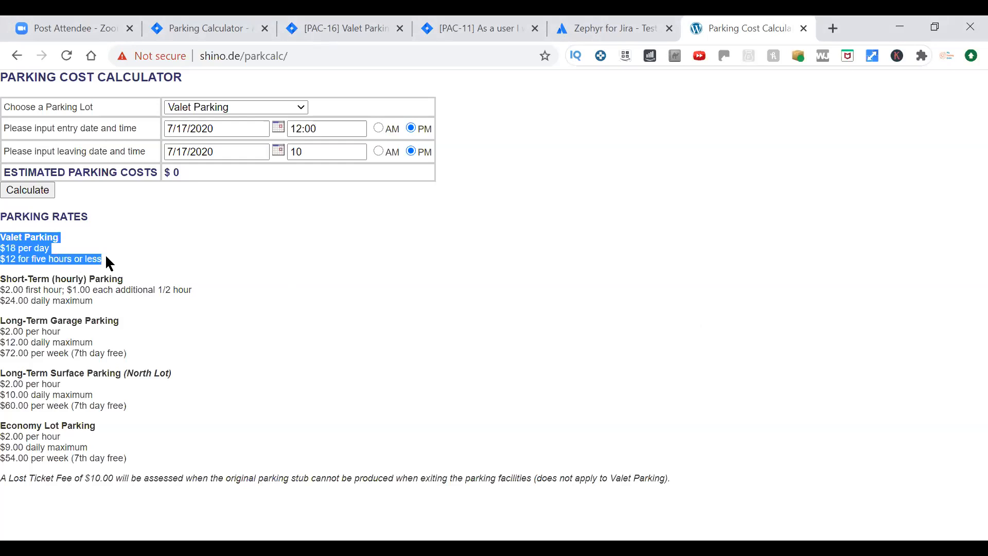
left_click(106, 258)
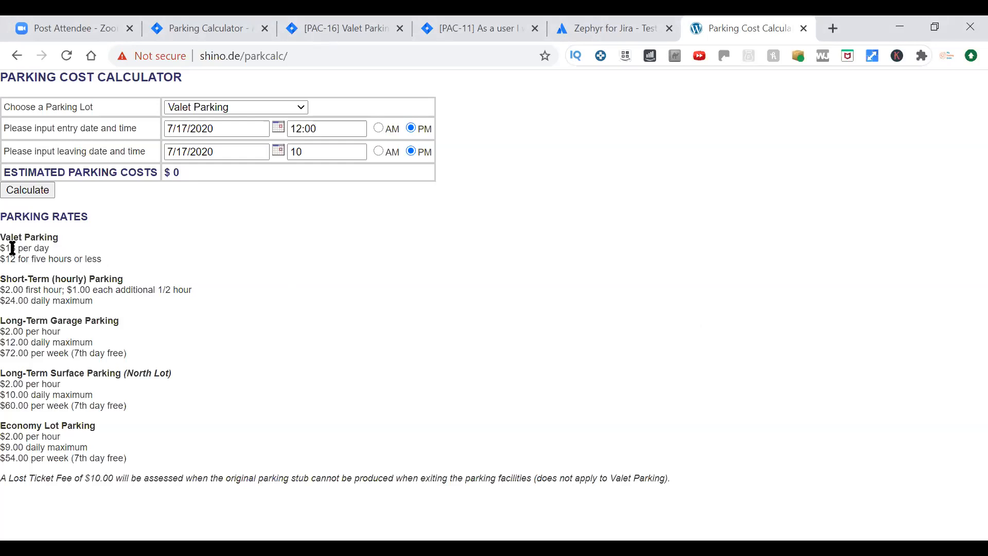
left_click_drag(12, 237, 108, 265)
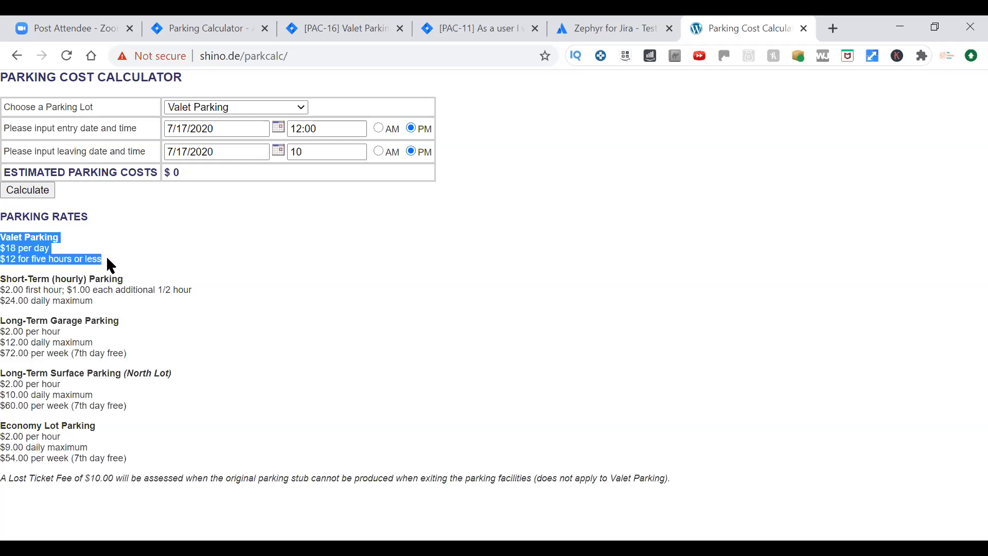
left_click(110, 265)
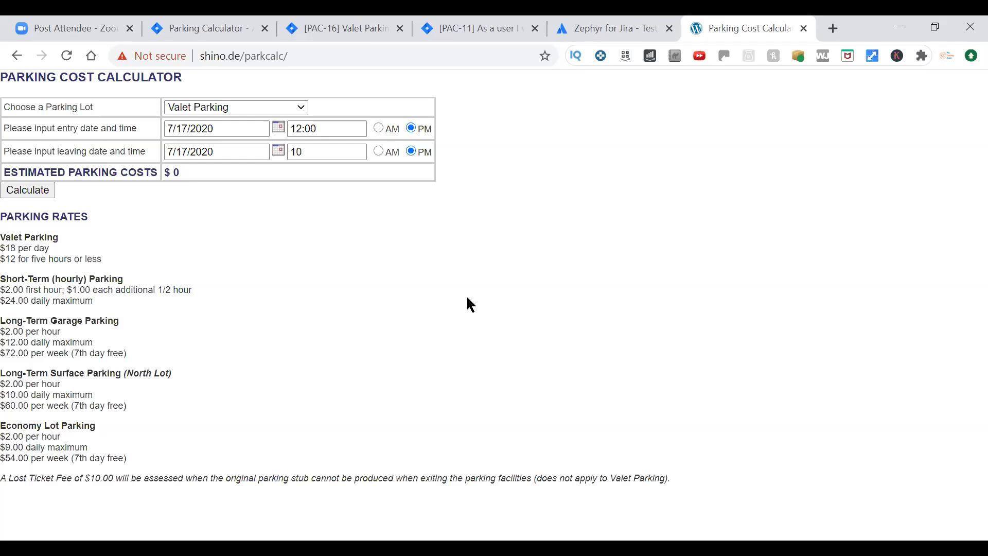
left_click(523, 87)
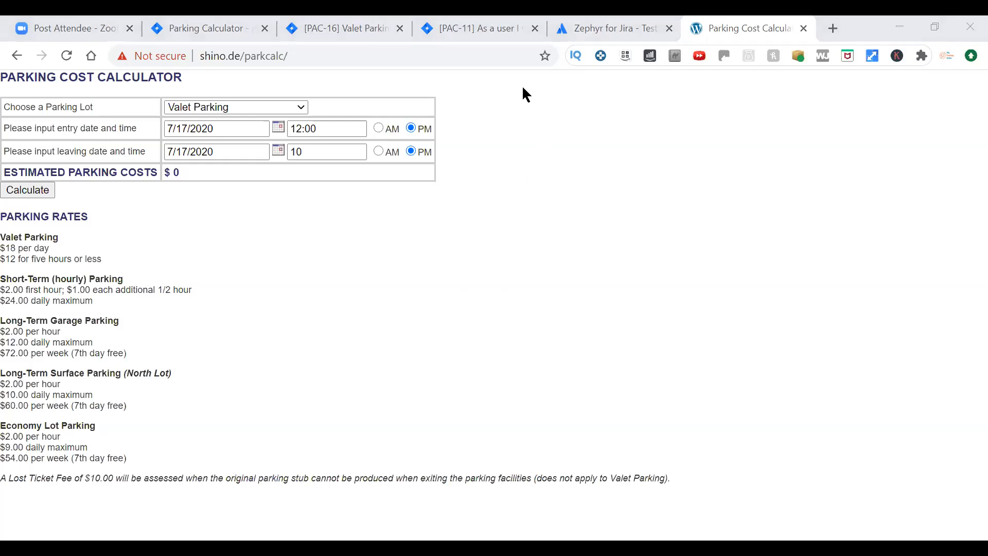